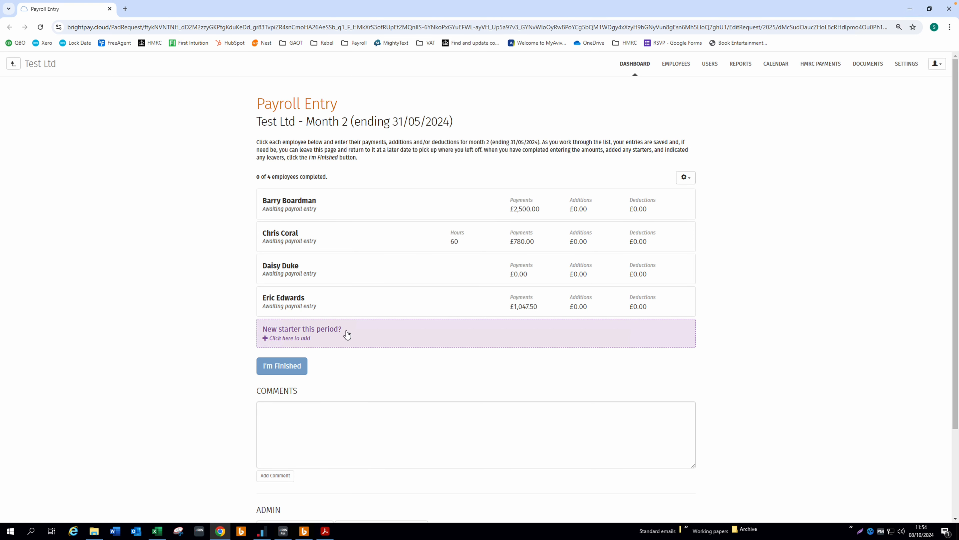
Step: Start a new starter for this period and look over the blank form's Employment and Payment sections
left_click(339, 335)
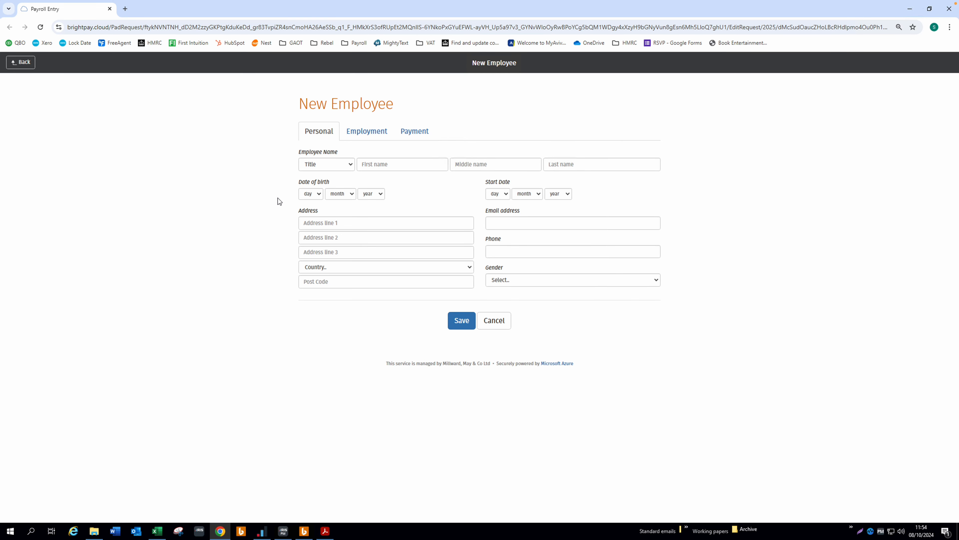
left_click(378, 138)
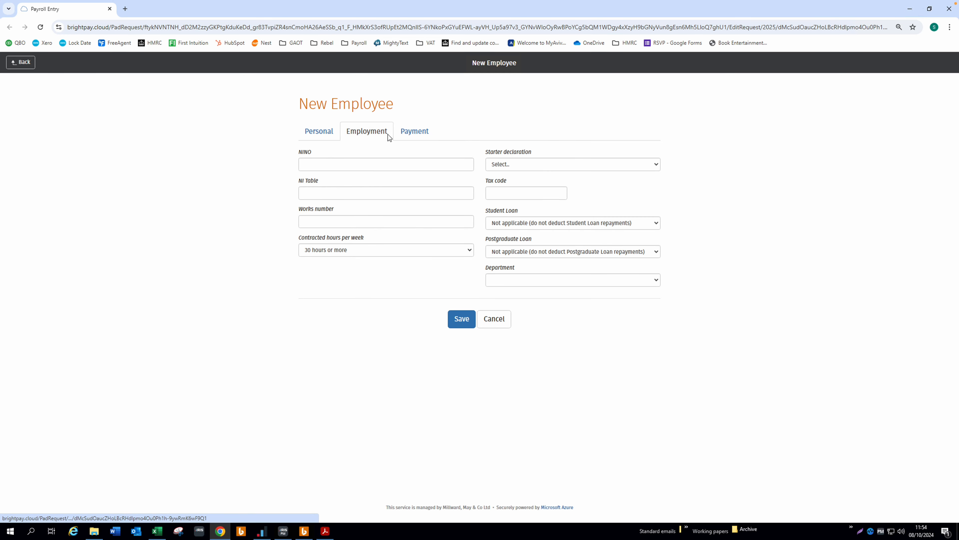
left_click(411, 132)
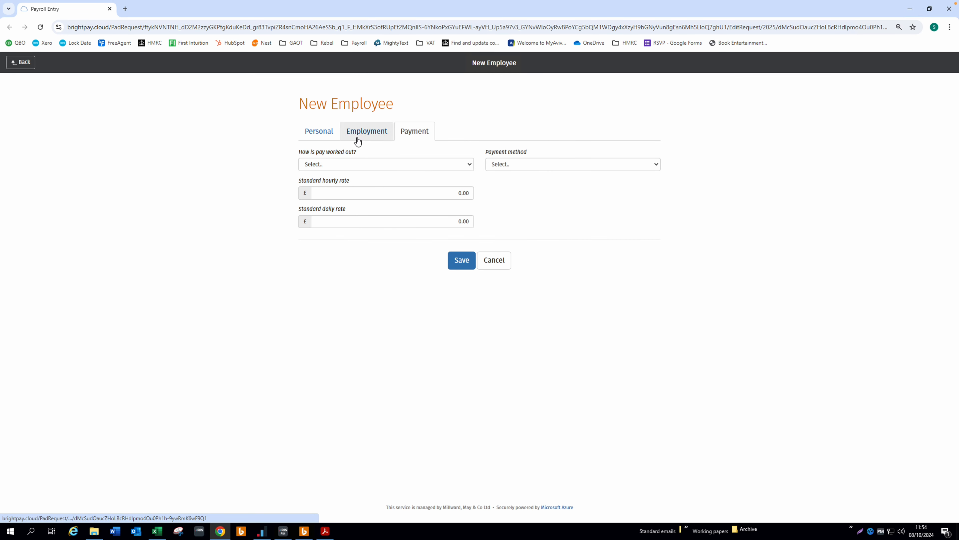
left_click(316, 138)
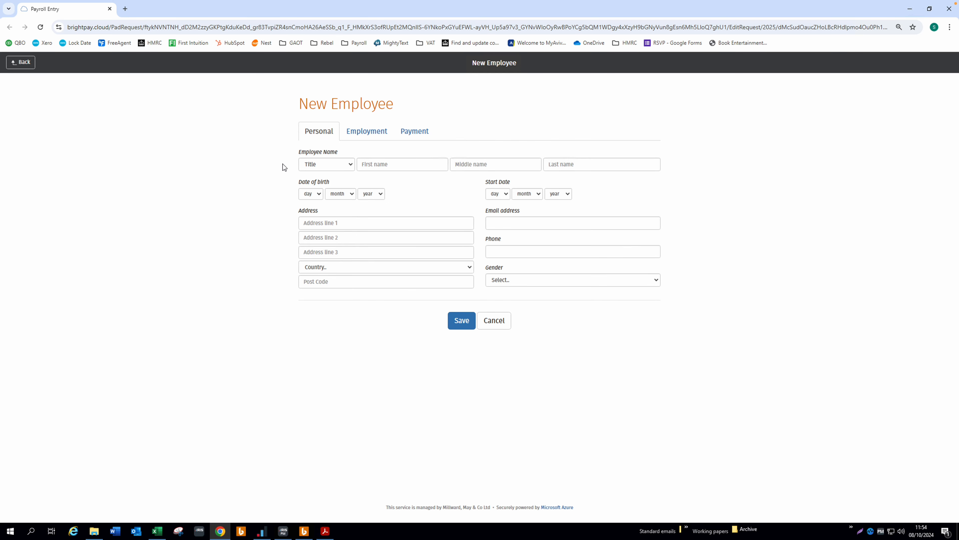
left_click(326, 531)
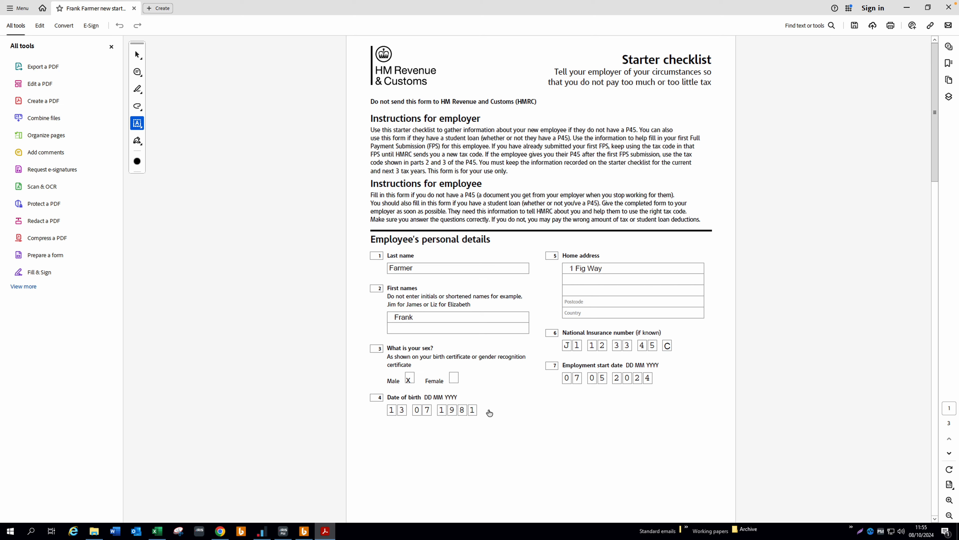
scroll(551, 426, "down", 3)
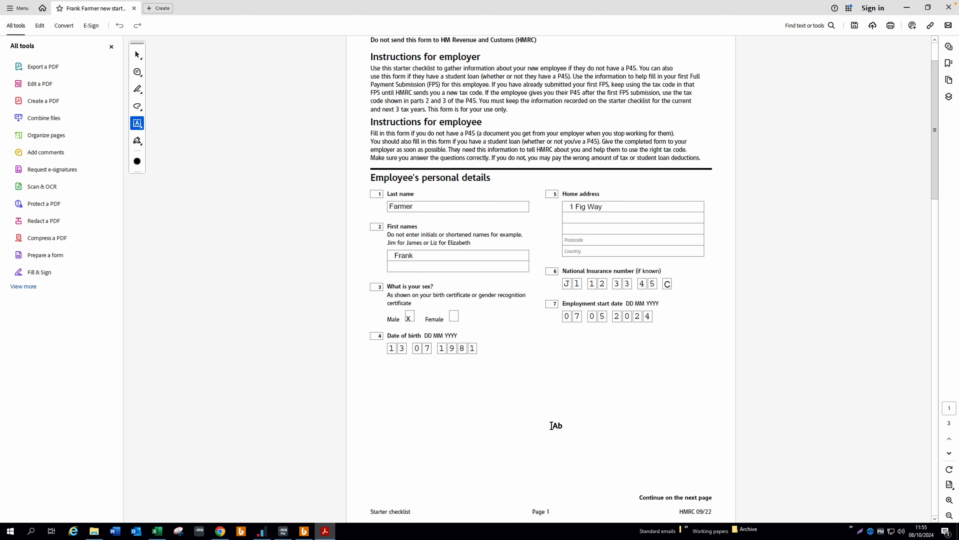
scroll(552, 426, "up", 2)
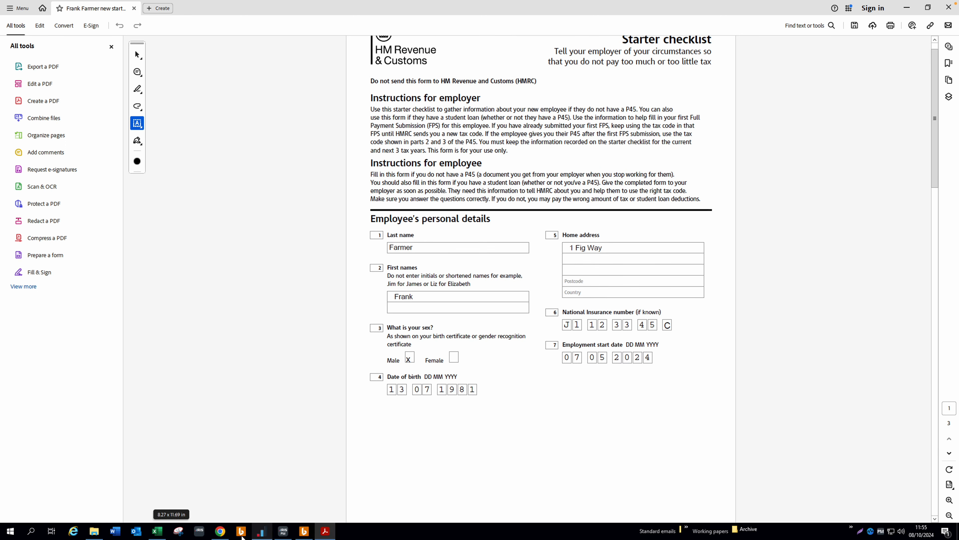
left_click(221, 532)
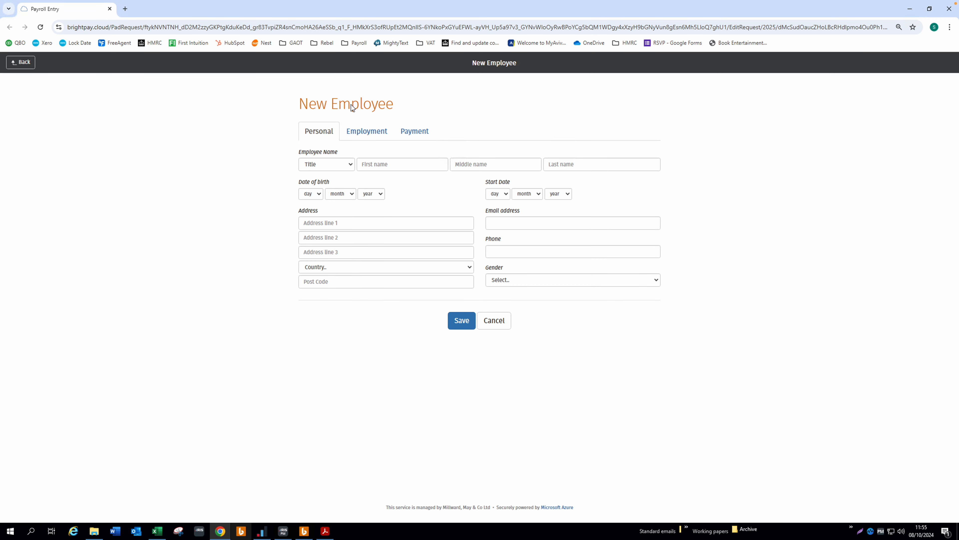
Step: Set the title to Mr and enter the starter's first and last names
left_click(350, 167)
left_click(328, 188)
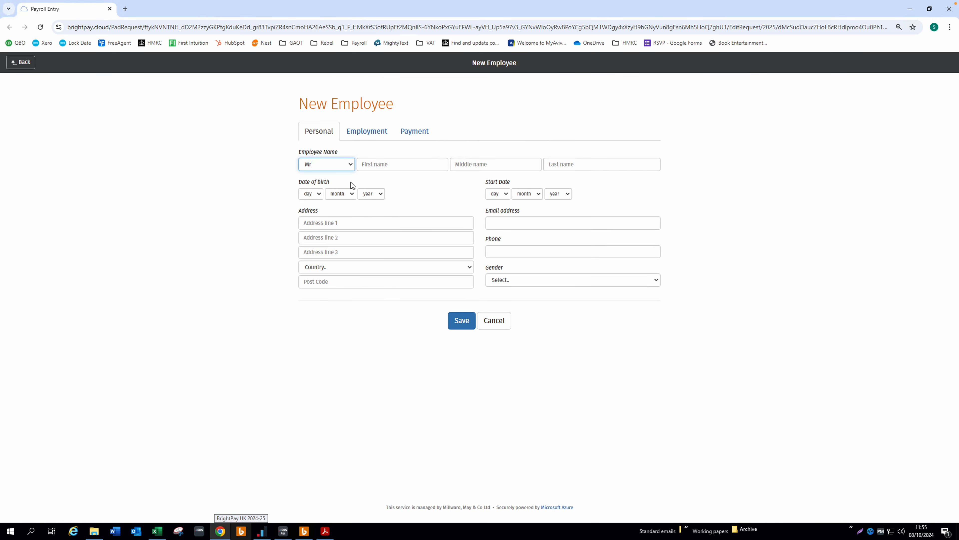
left_click(379, 163)
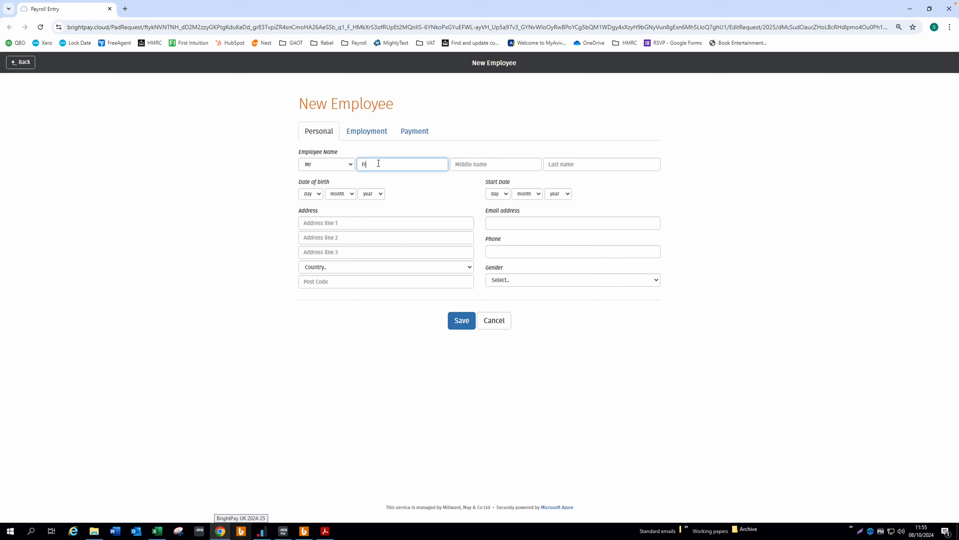
left_click(547, 167)
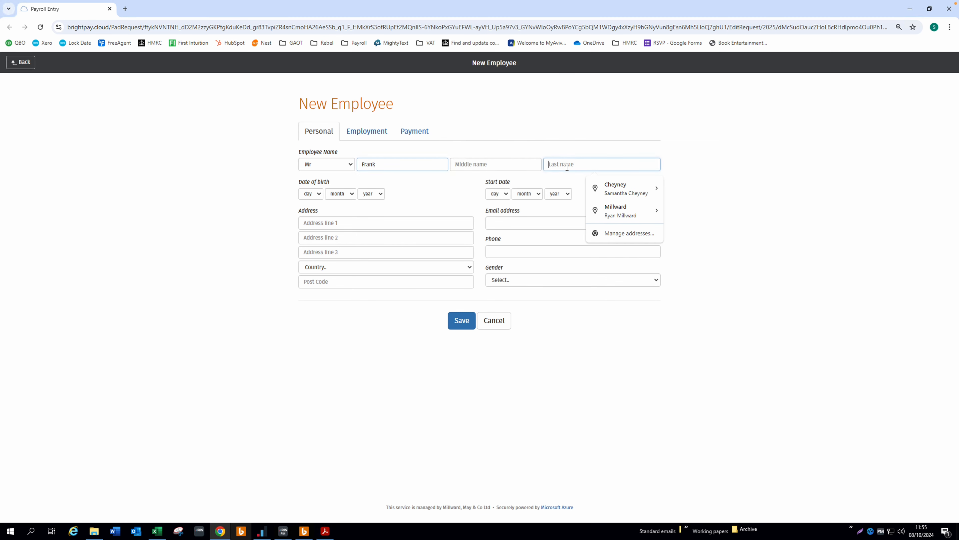
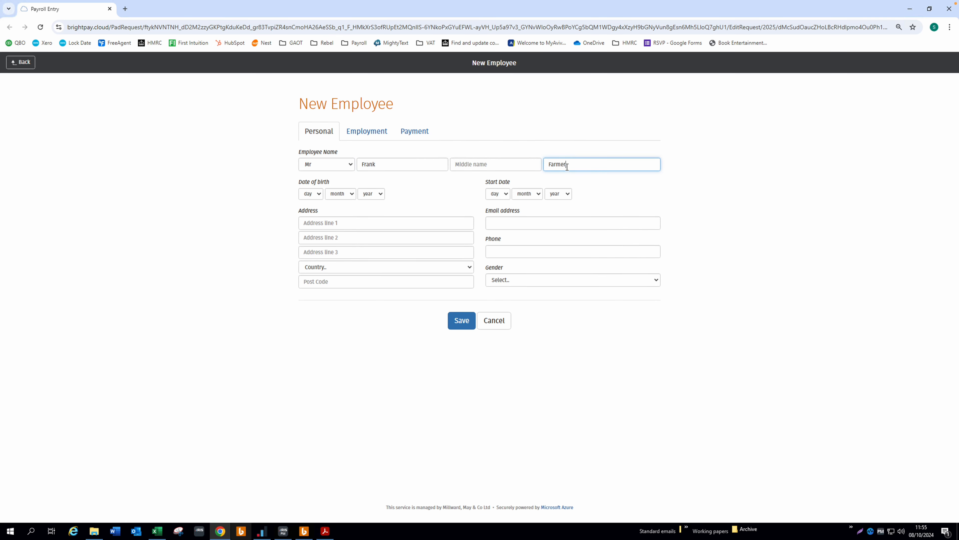
left_click(318, 195)
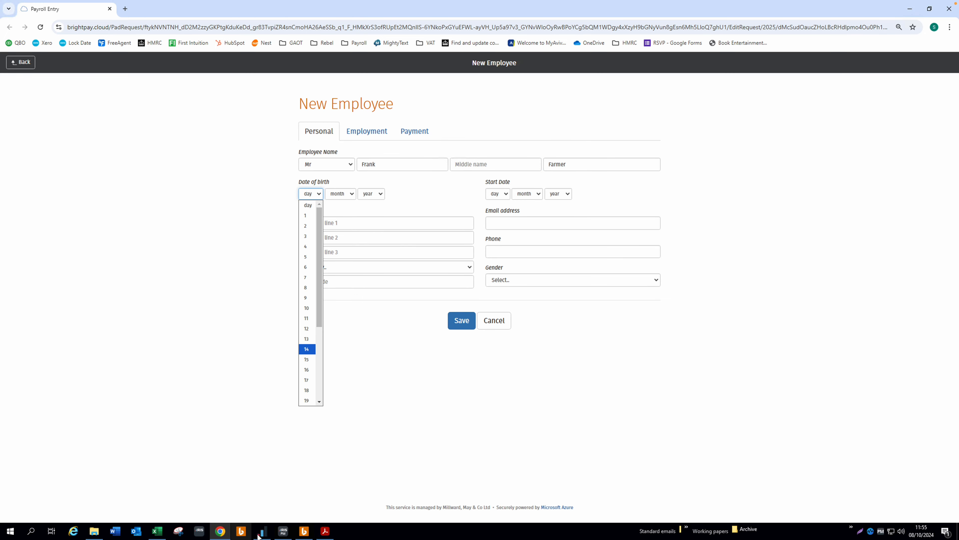
left_click(328, 534)
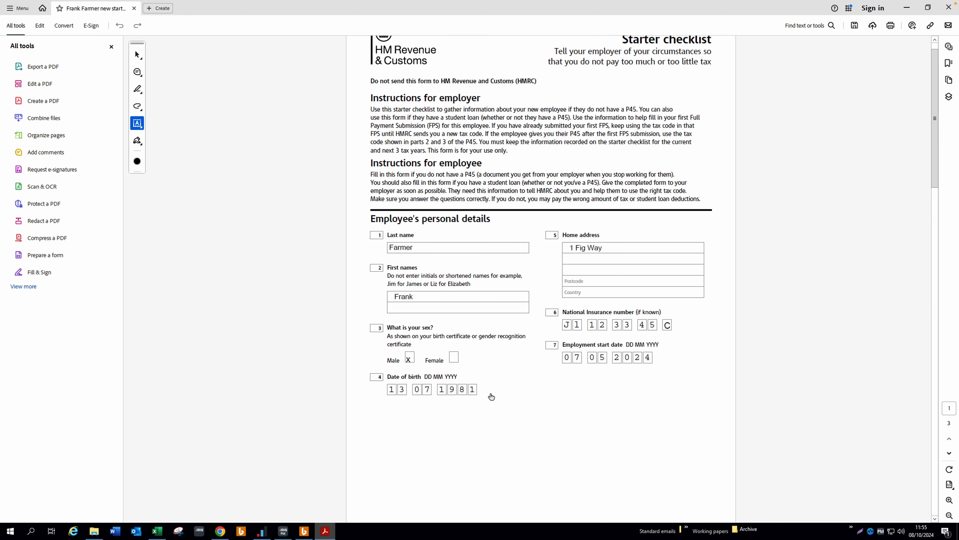
left_click(221, 531)
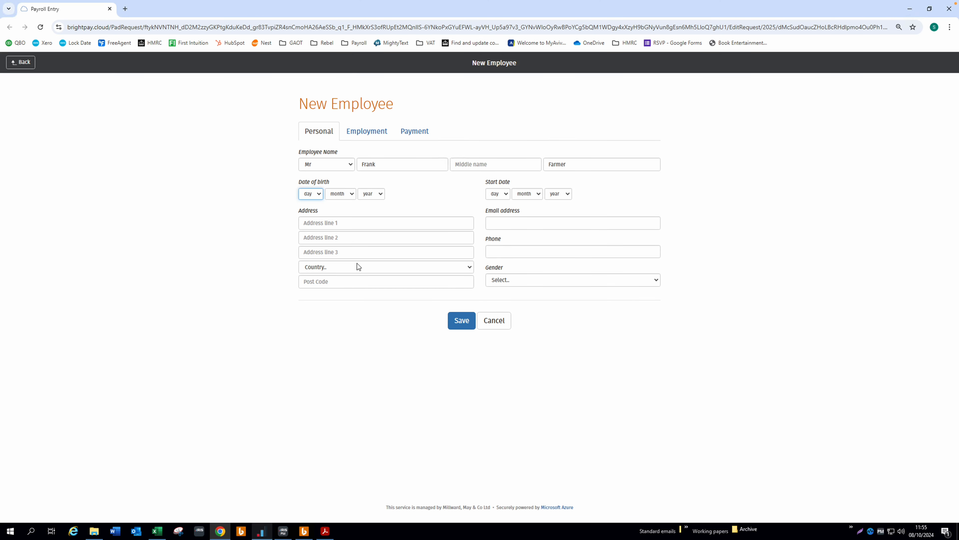
left_click(321, 199)
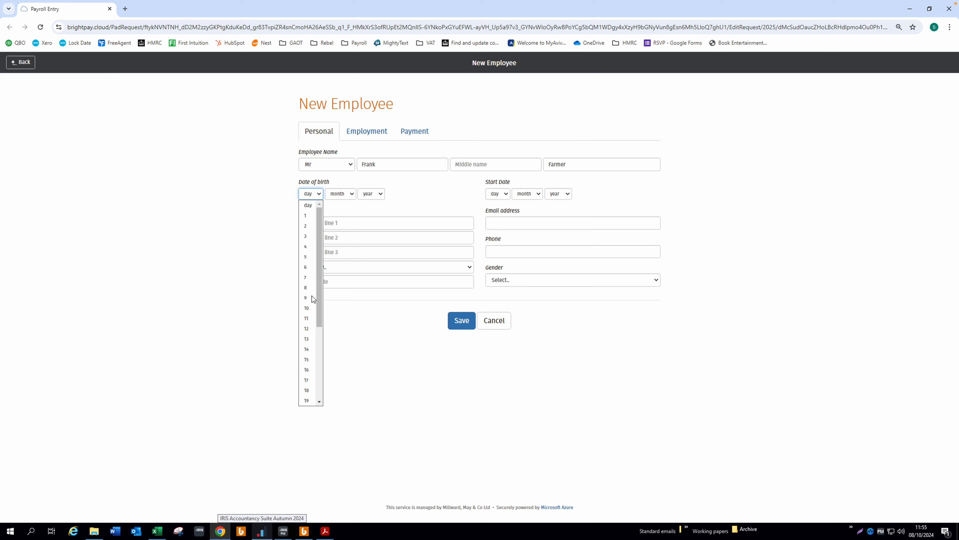
left_click(309, 336)
left_click(348, 197)
left_click(340, 278)
left_click(377, 197)
scroll(375, 333, "down", 8)
scroll(375, 332, "down", 5)
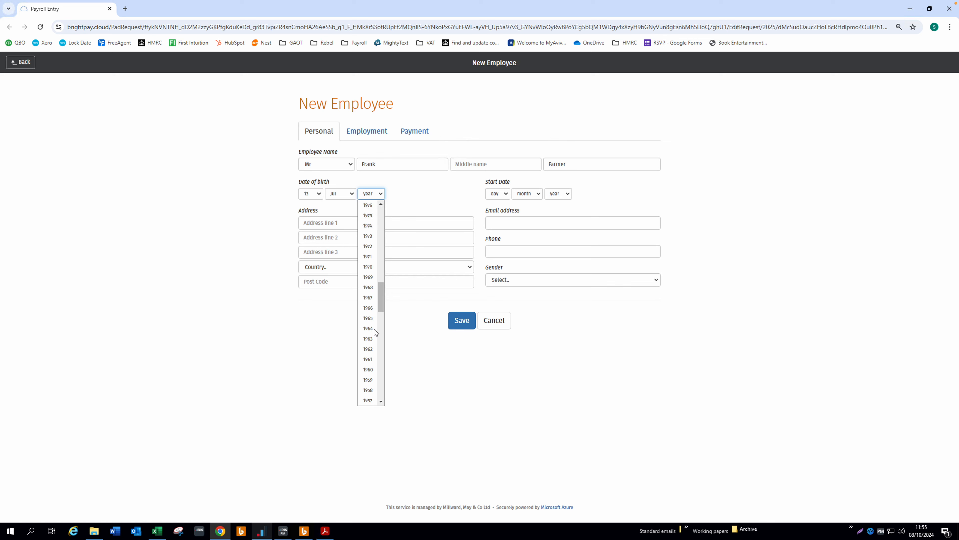
scroll(375, 333, "up", 5)
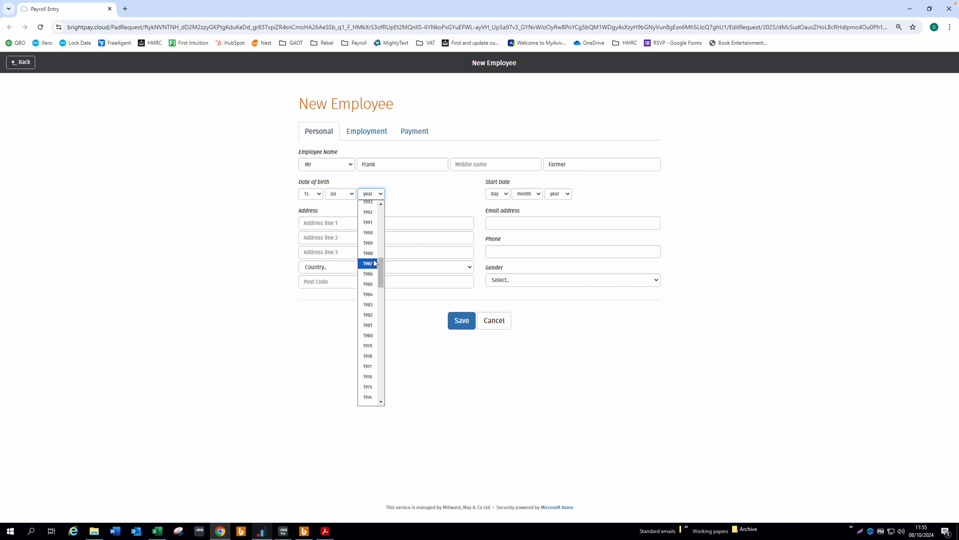
left_click(372, 325)
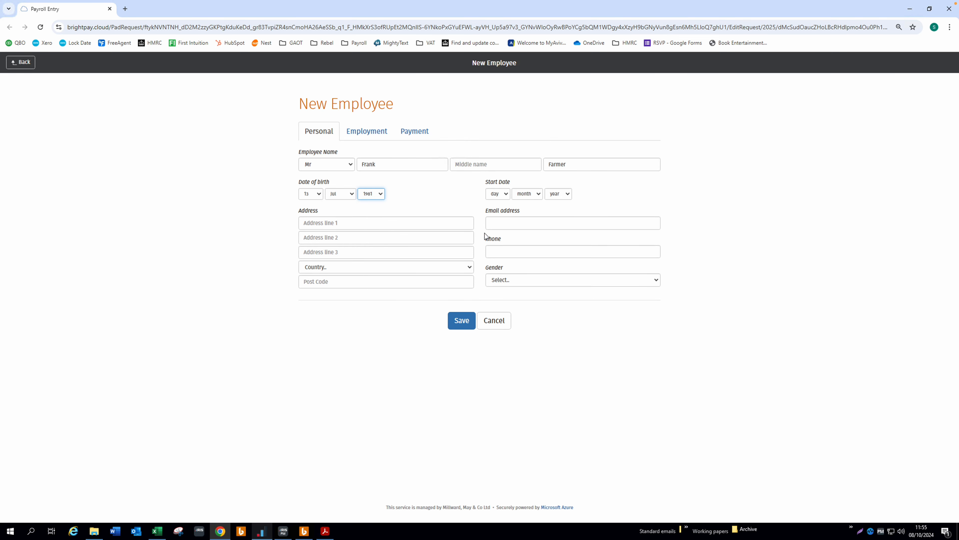
left_click(324, 530)
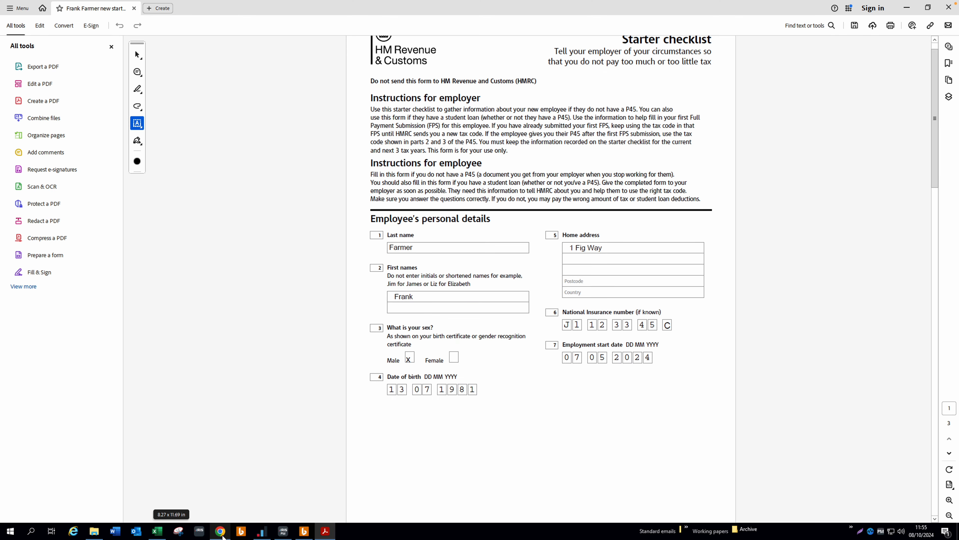
Step: Set the start date to 7 May 2024
left_click(225, 537)
left_click(506, 194)
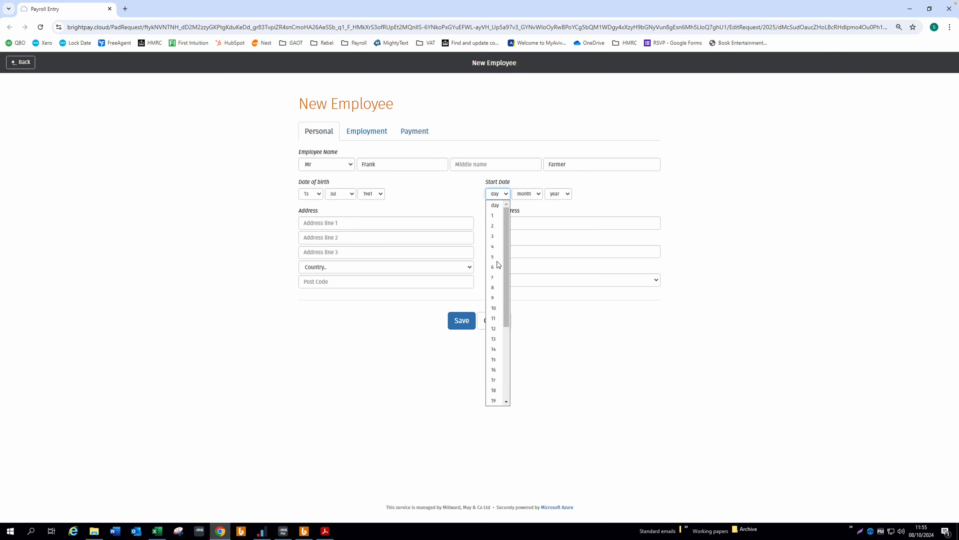
left_click(495, 277)
left_click(533, 194)
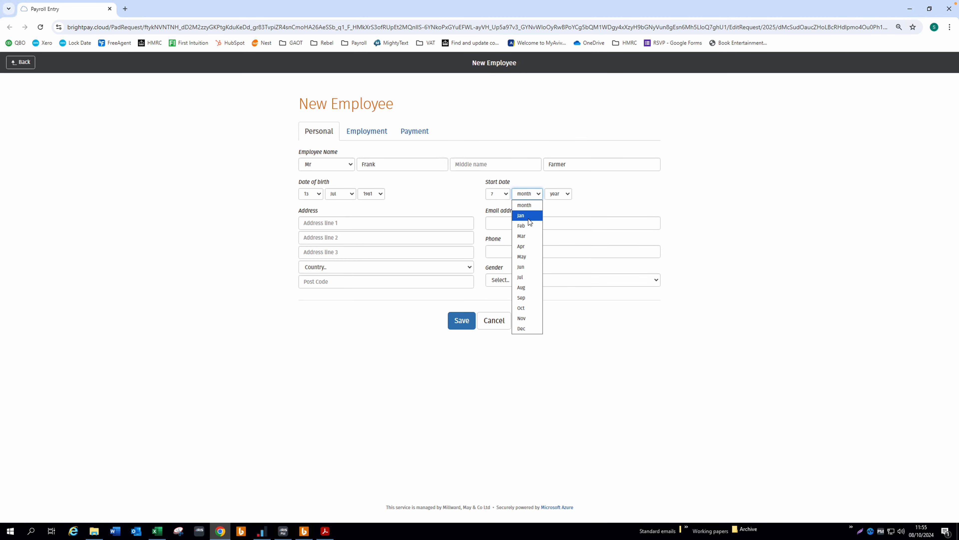
left_click(529, 251)
left_click(563, 194)
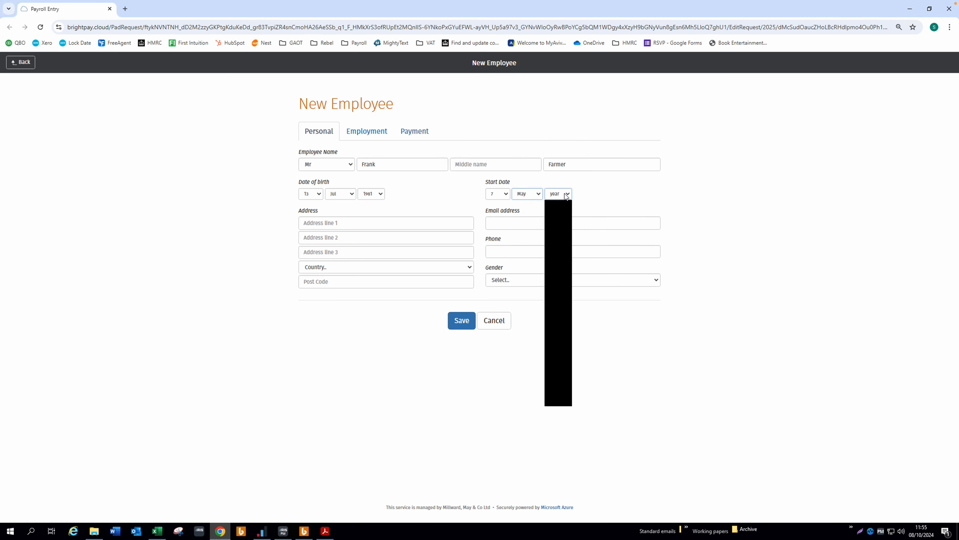
left_click(555, 226)
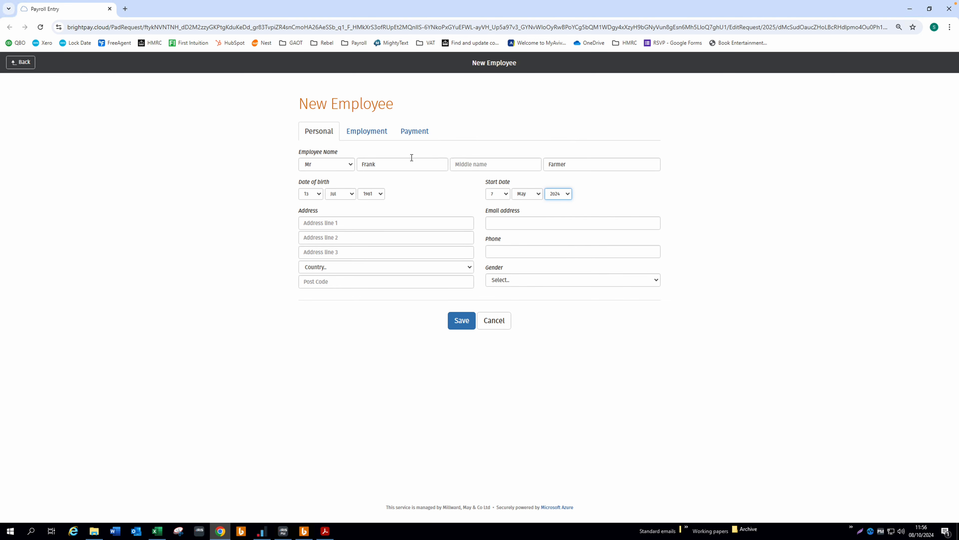
Step: Enter the home address lines, country England and the post code
left_click(308, 225)
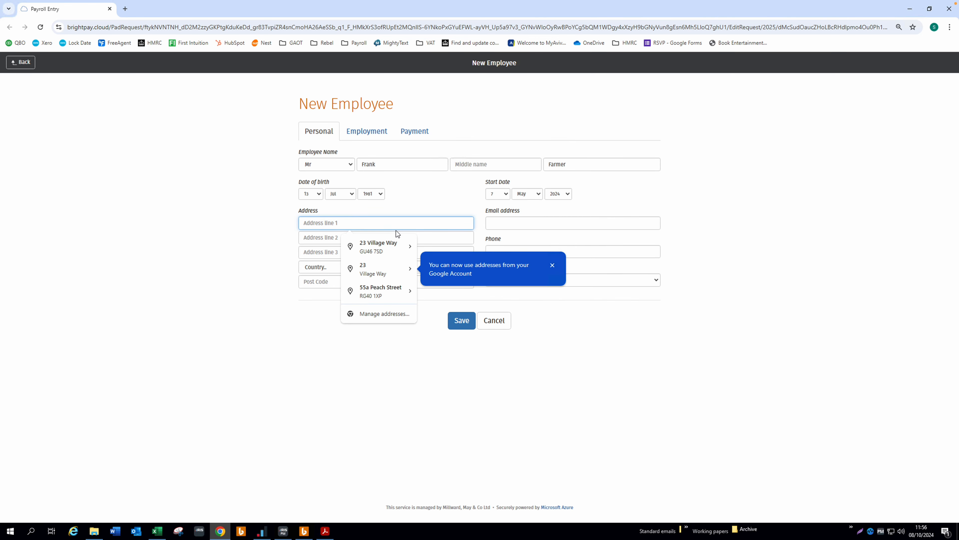
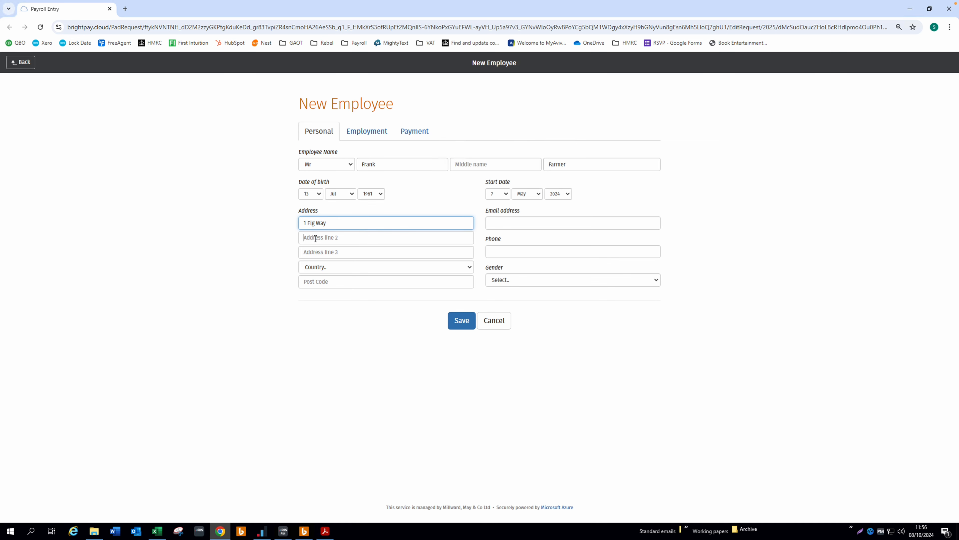
left_click(315, 239)
type("Wokingham")
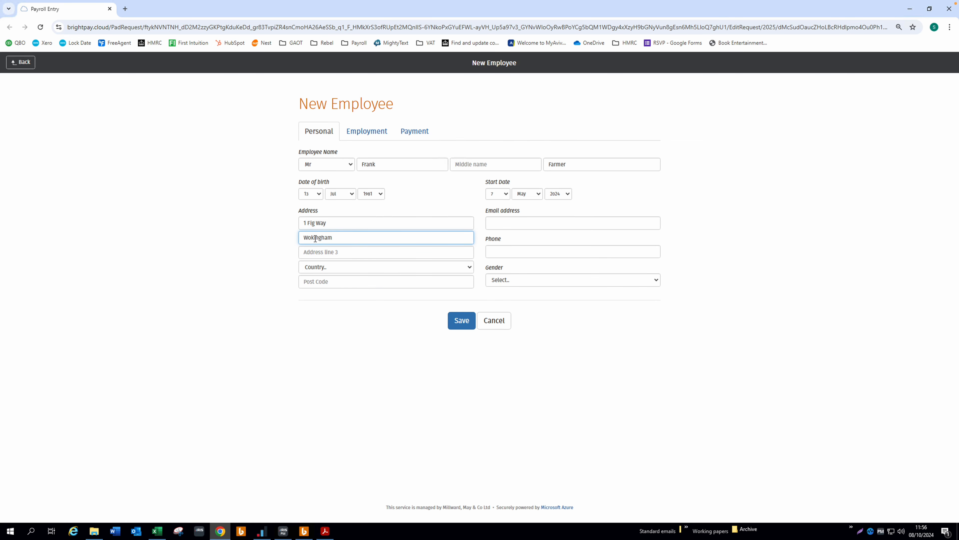
left_click(326, 269)
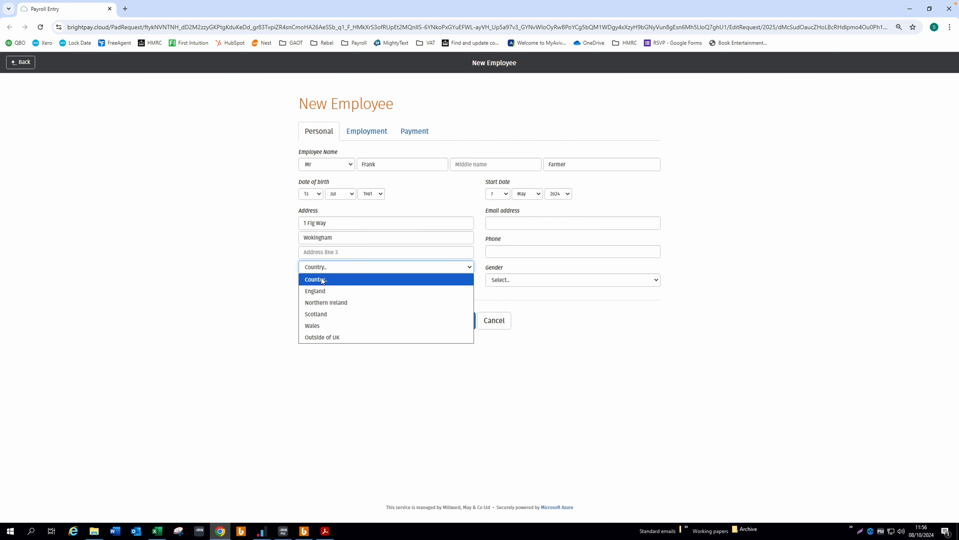
left_click(324, 290)
left_click(316, 283)
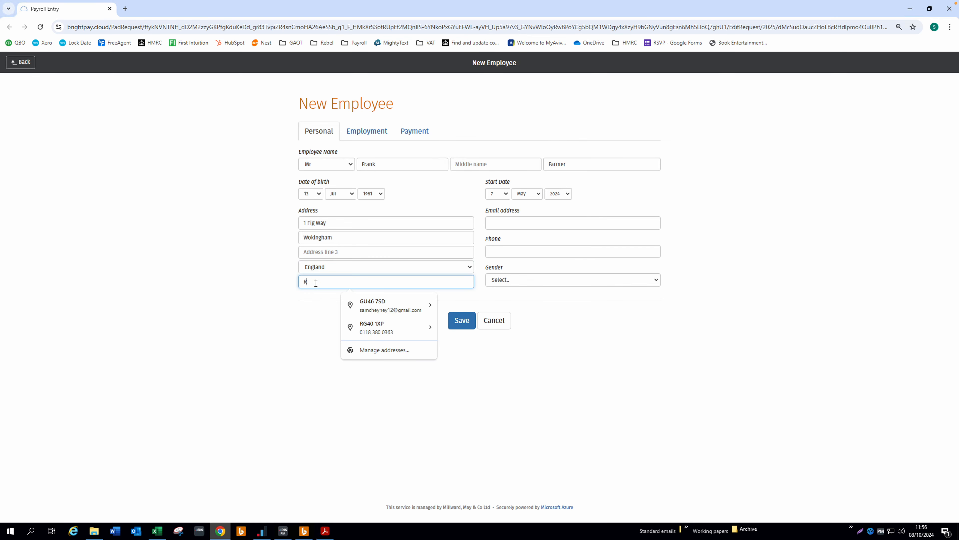
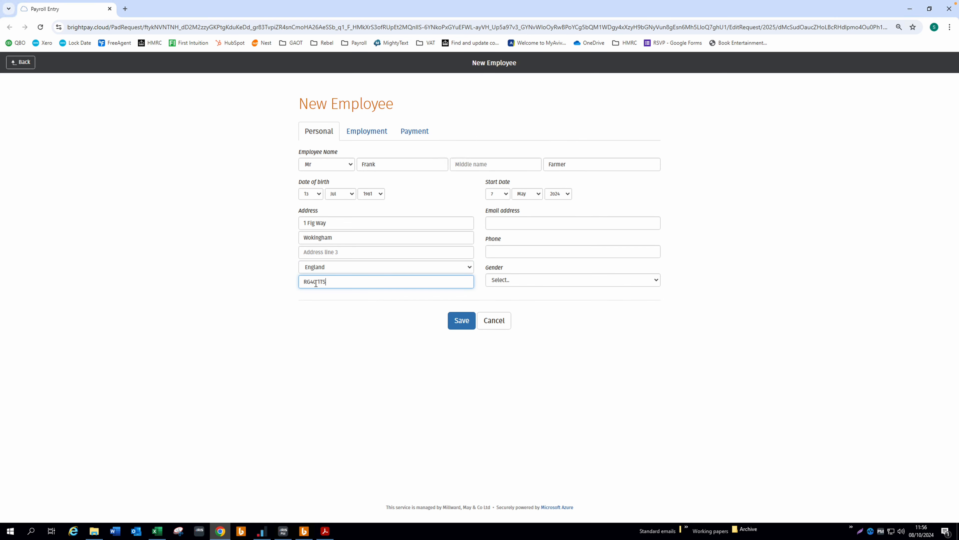
Step: Enter the employee's e-mail address and set the gender to Male
left_click(502, 224)
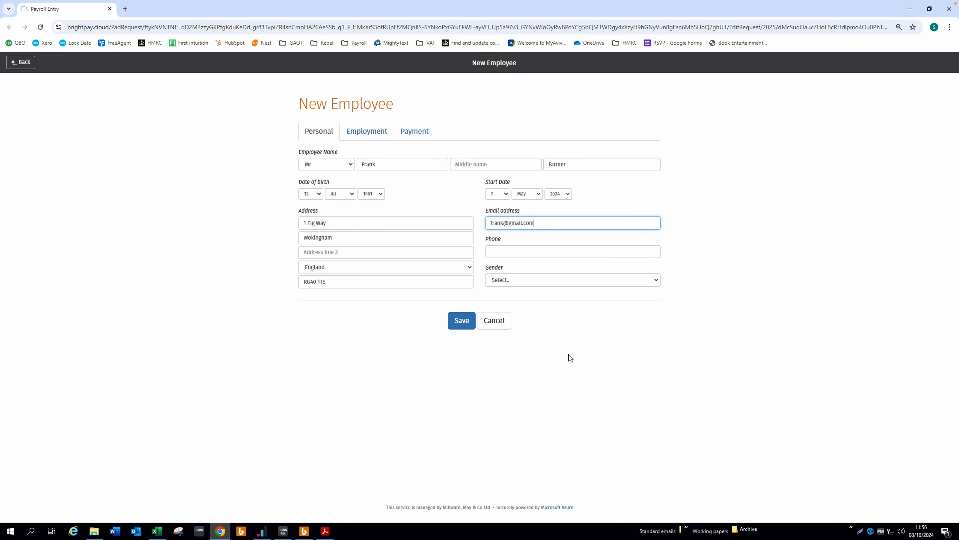
left_click(657, 282)
left_click(522, 309)
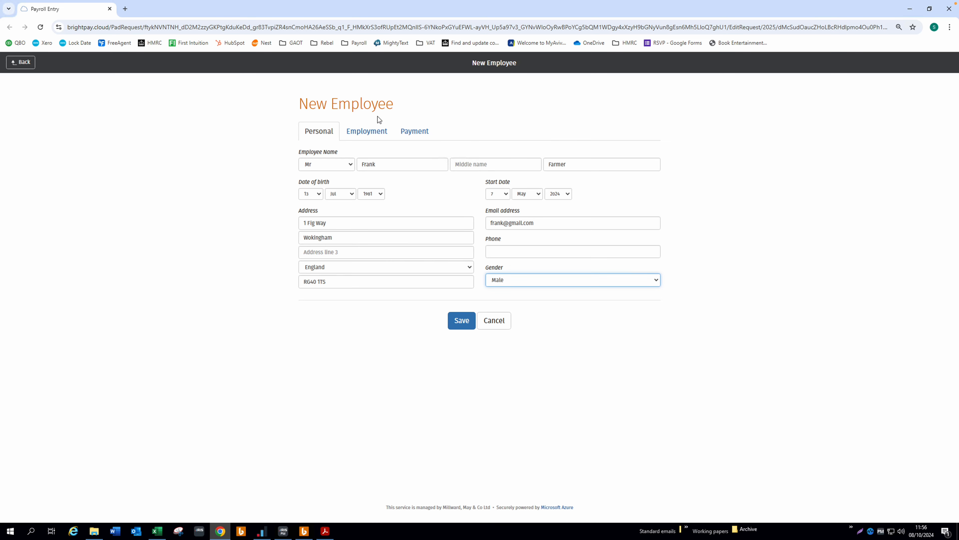
left_click(366, 132)
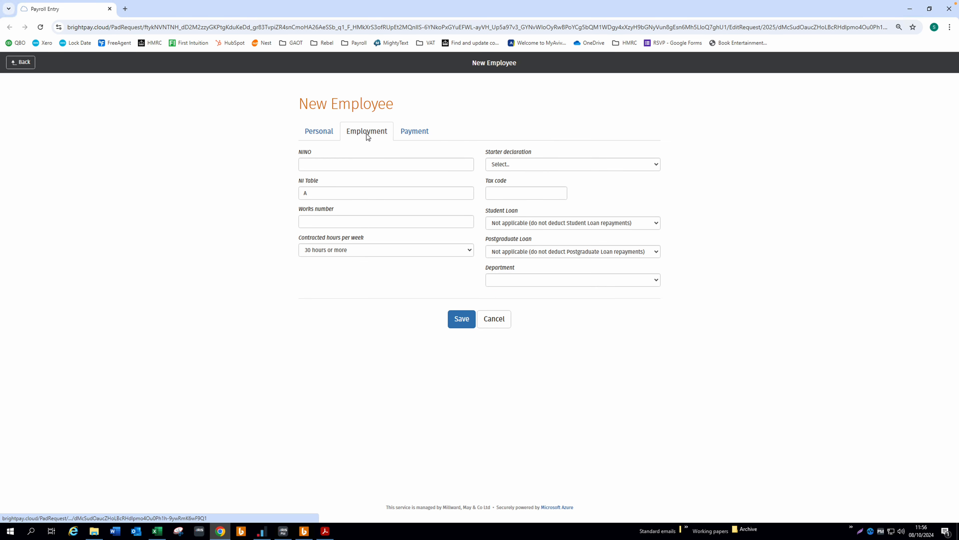
Step: Enter the National Insurance number read from the starter checklist PDF into NINO
left_click(323, 165)
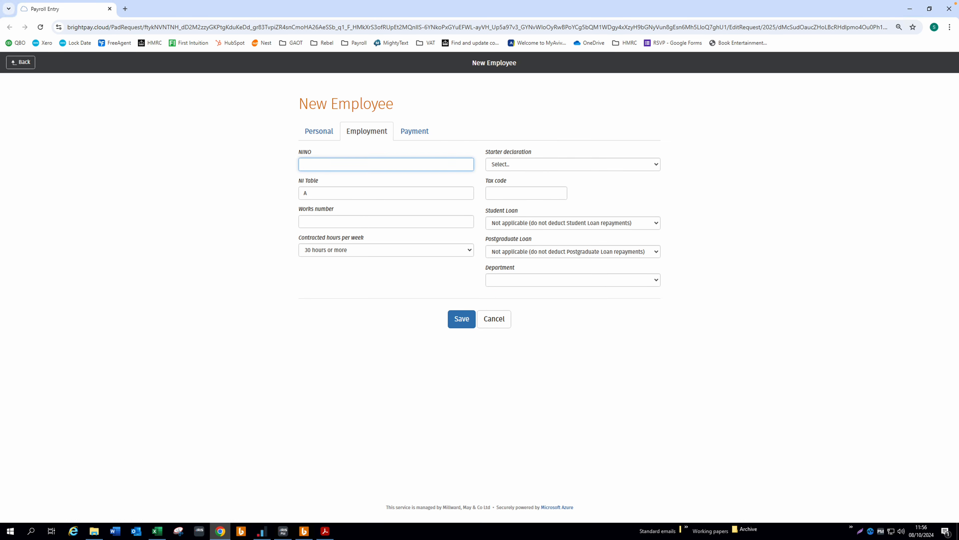
mouse_move(327, 536)
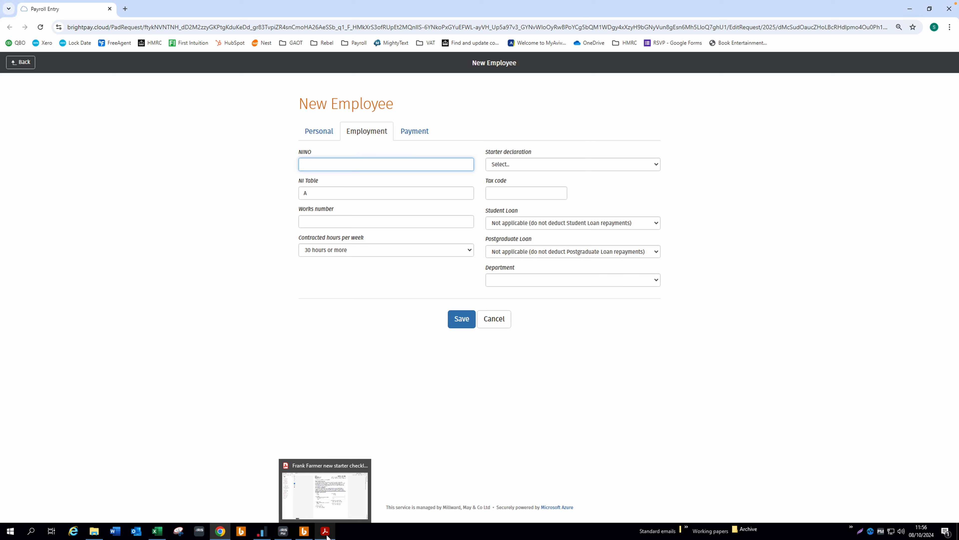
left_click(328, 536)
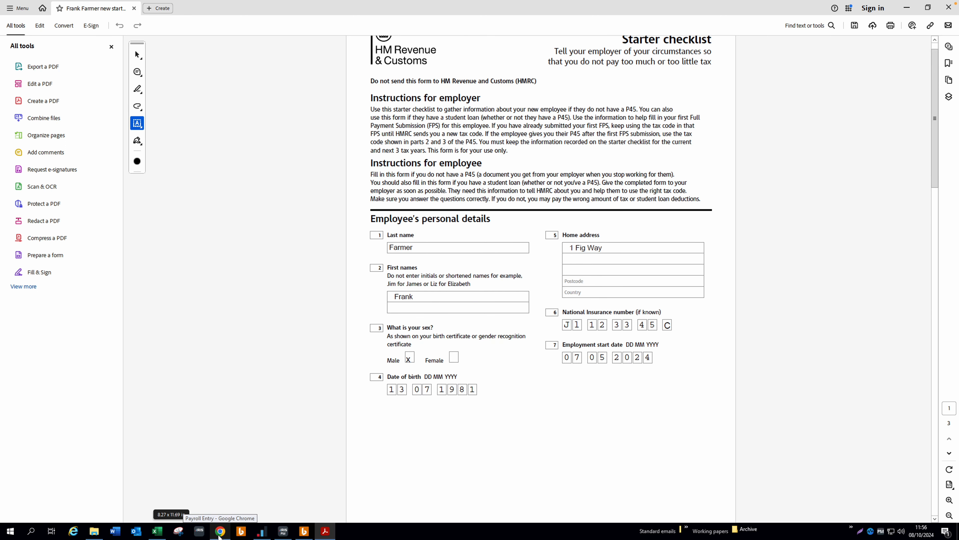
left_click(220, 530)
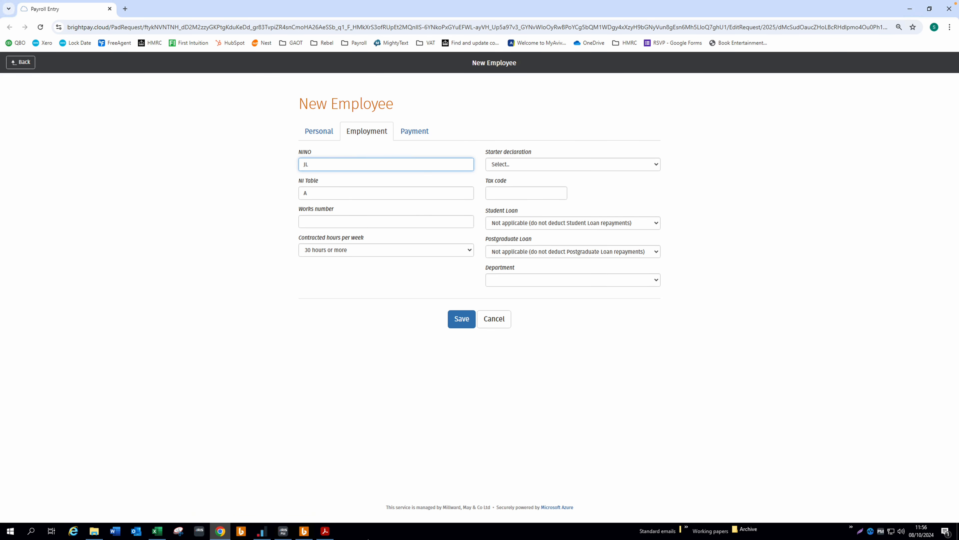
left_click(327, 532)
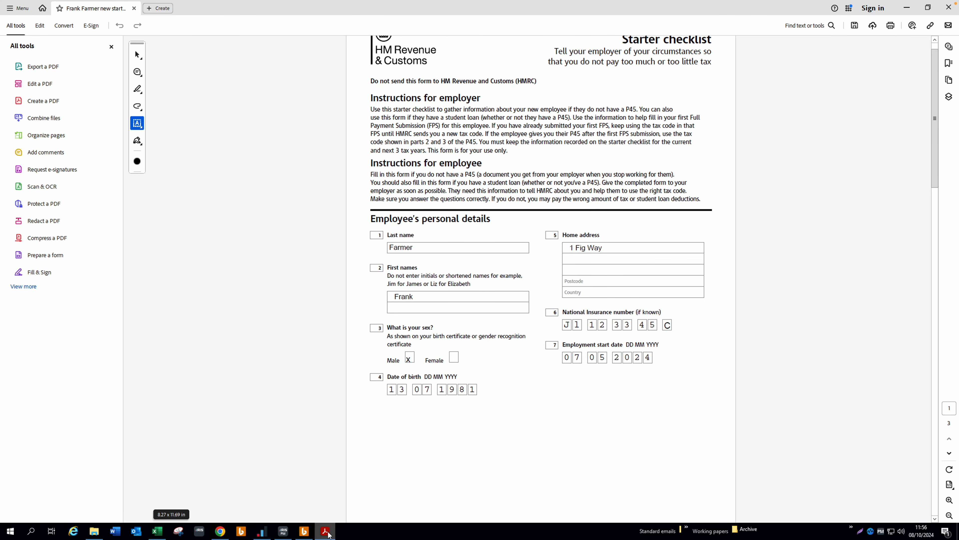
key("alt+Tab")
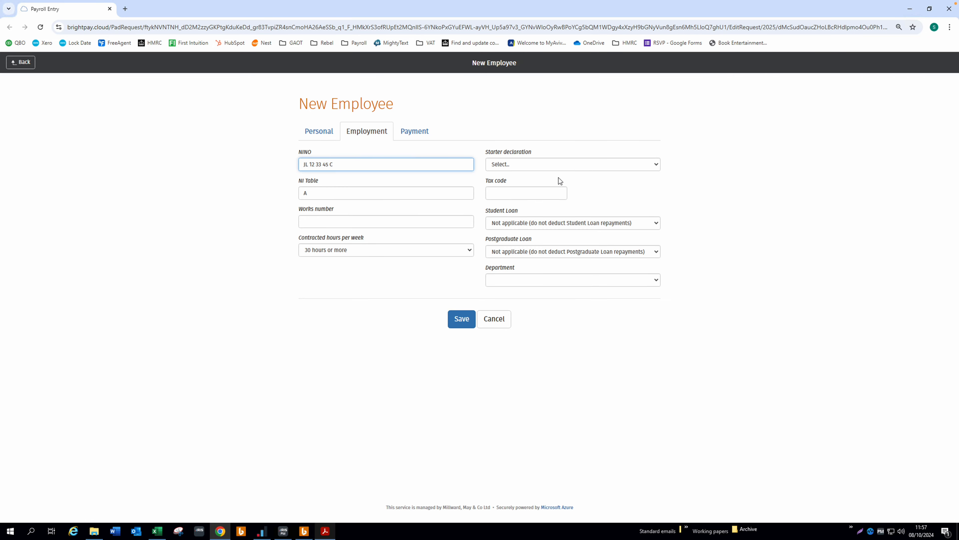
left_click(660, 166)
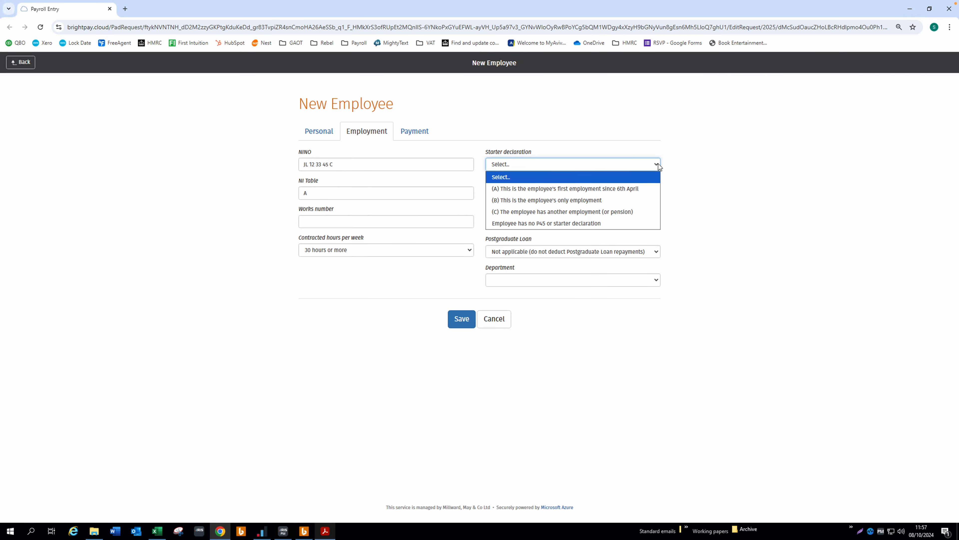
Step: Choose starter declaration (A), first employment since 6th April, after checking the checklist
left_click(327, 536)
scroll(434, 371, "down", 8)
scroll(435, 372, "down", 7)
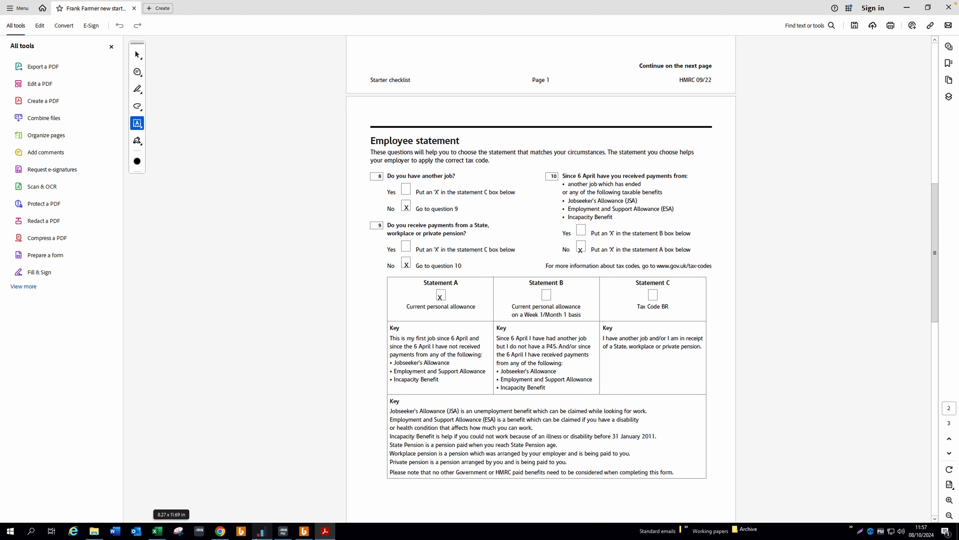
left_click(220, 531)
left_click(650, 168)
left_click(523, 194)
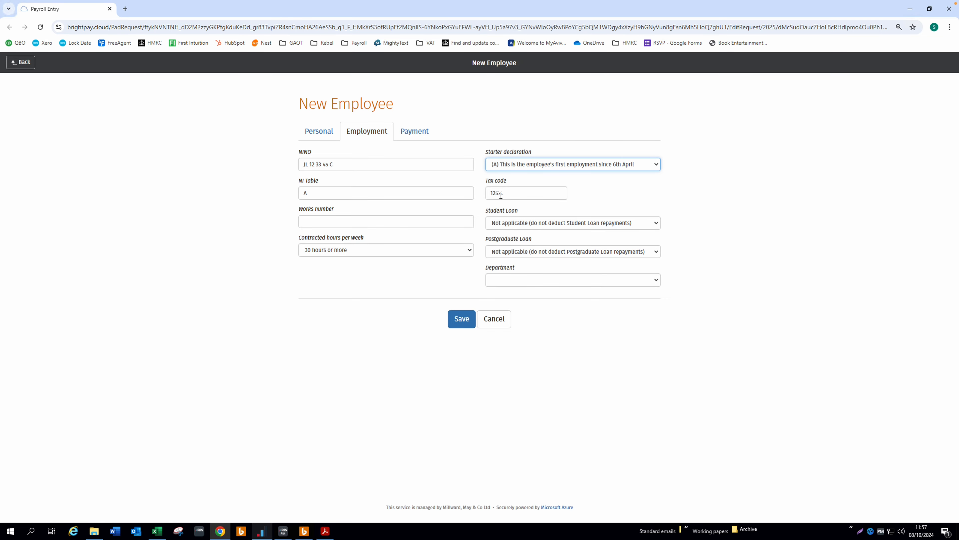
Step: Review the student loan section of the starter checklist PDF
left_click(326, 531)
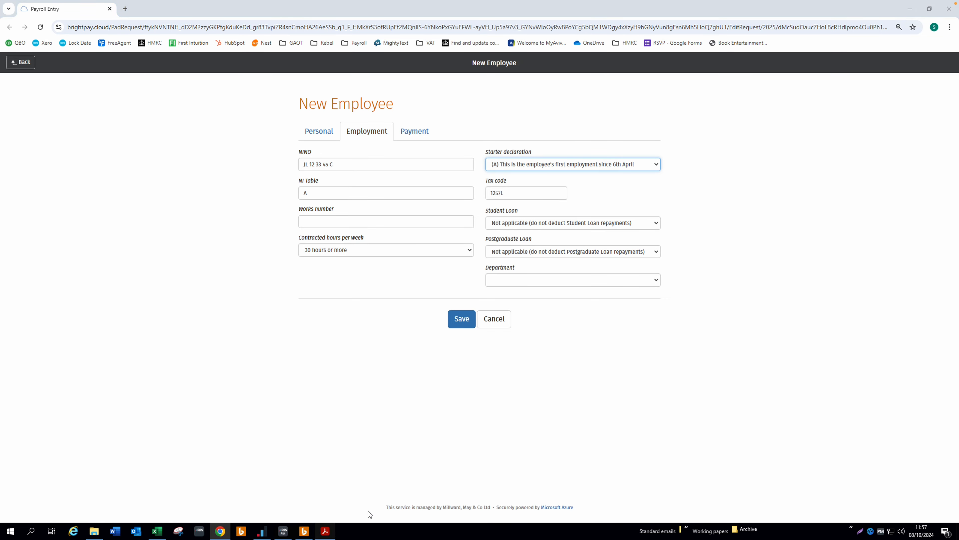
scroll(425, 322, "down", 4)
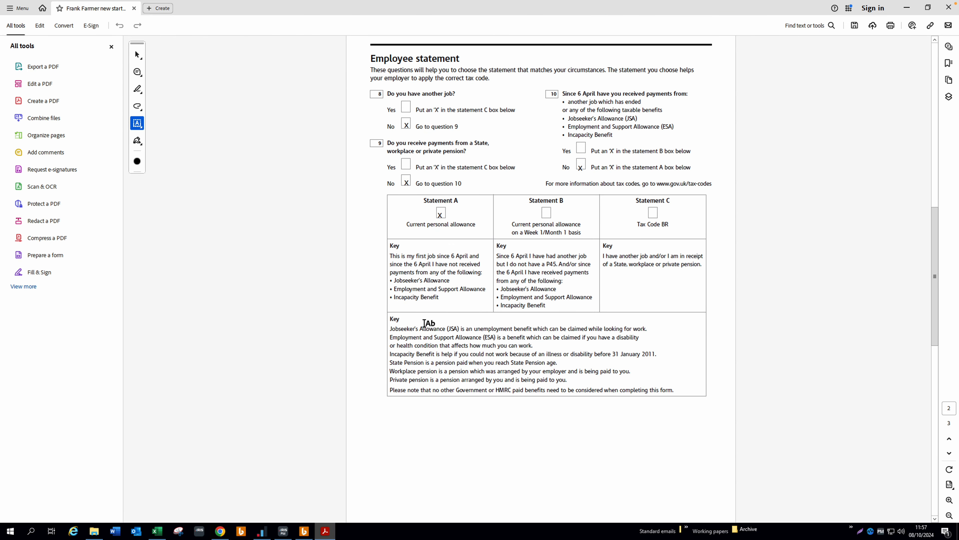
scroll(424, 323, "down", 8)
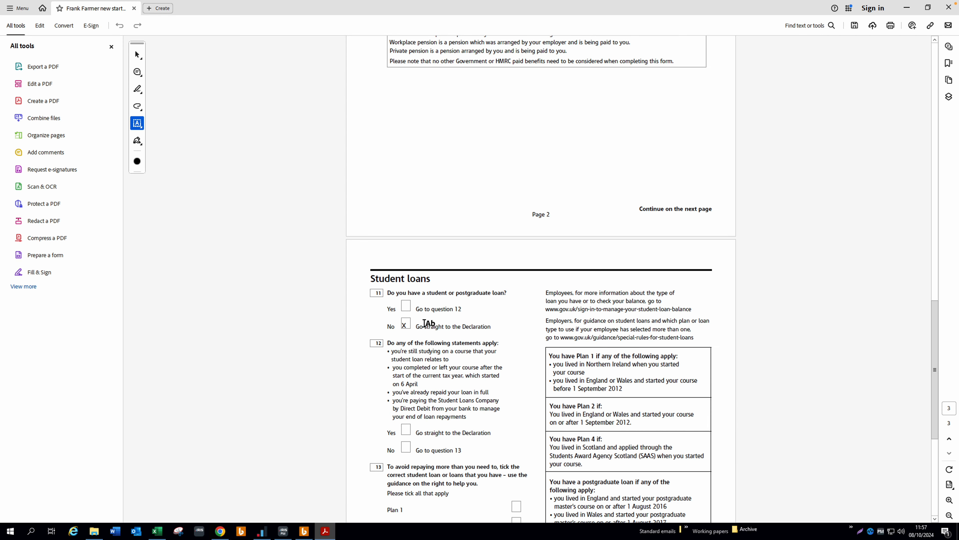
scroll(425, 323, "down", 4)
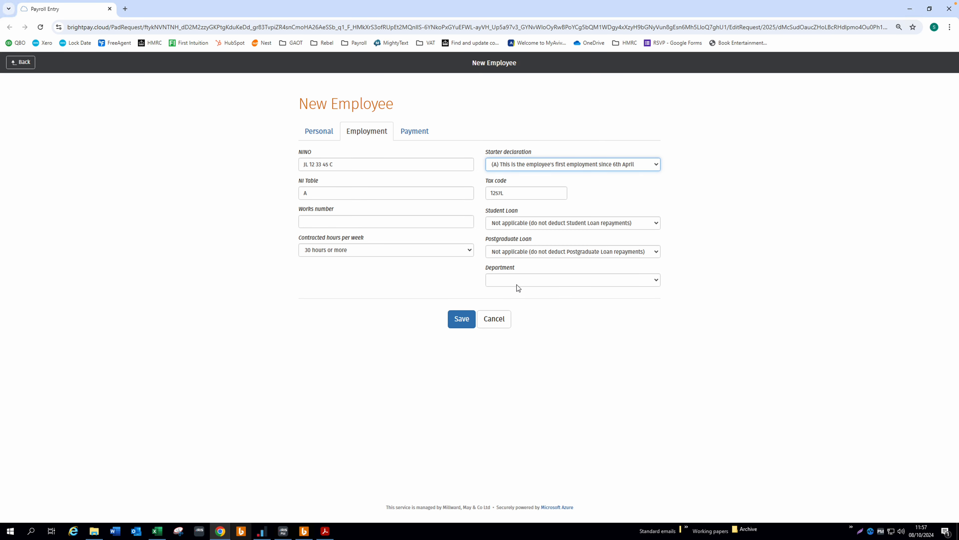
Step: Pay on a monthly rate / annual salary of 60000 by Credit transfer, then save the employee
left_click(423, 133)
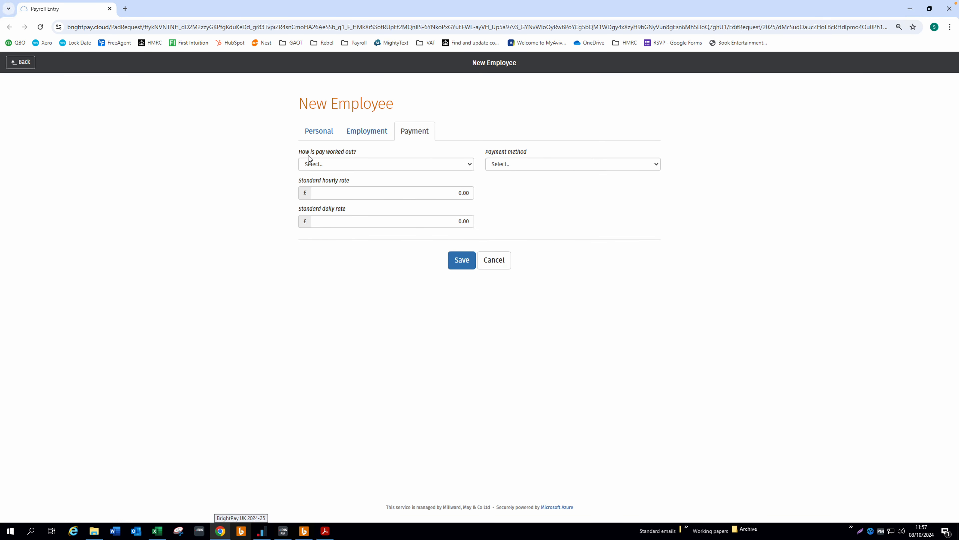
left_click(469, 164)
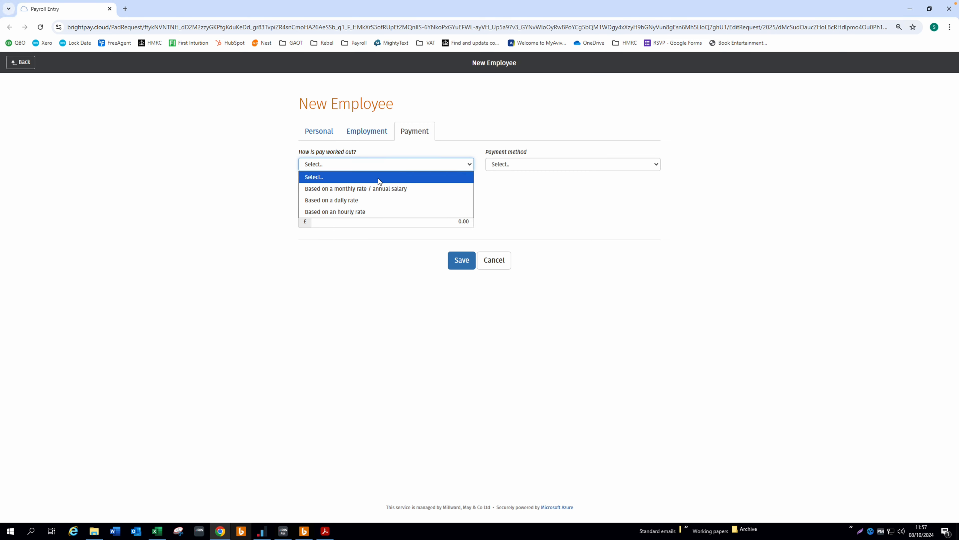
left_click(374, 189)
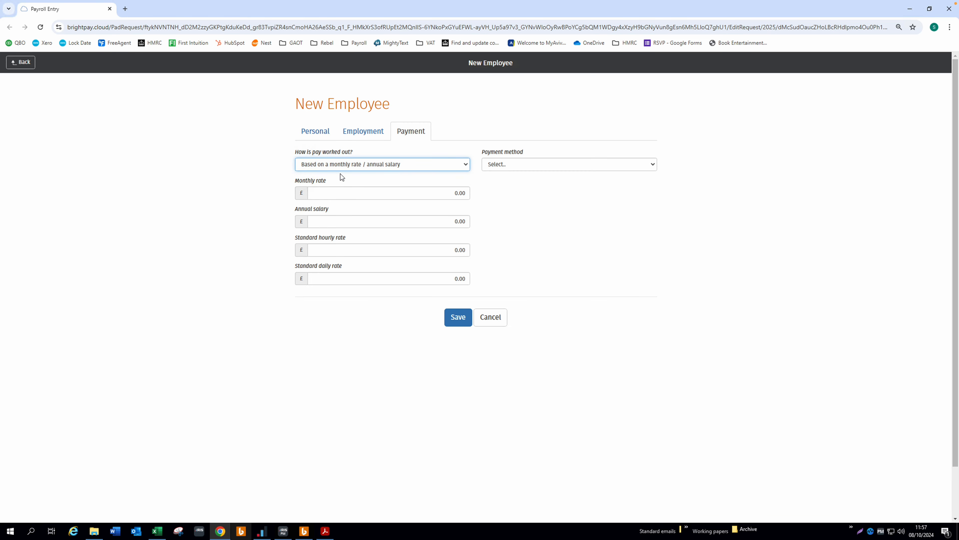
left_click(456, 222)
type("60000")
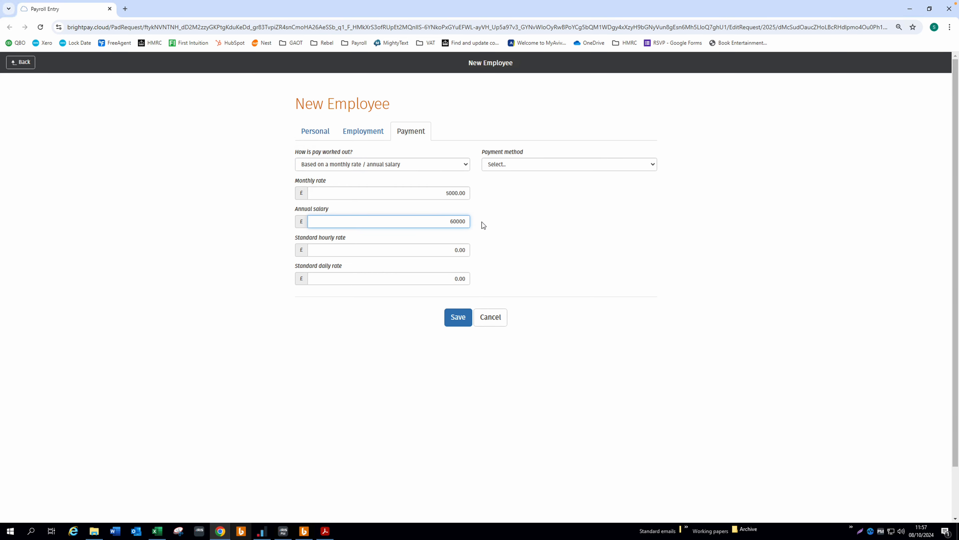
left_click(656, 167)
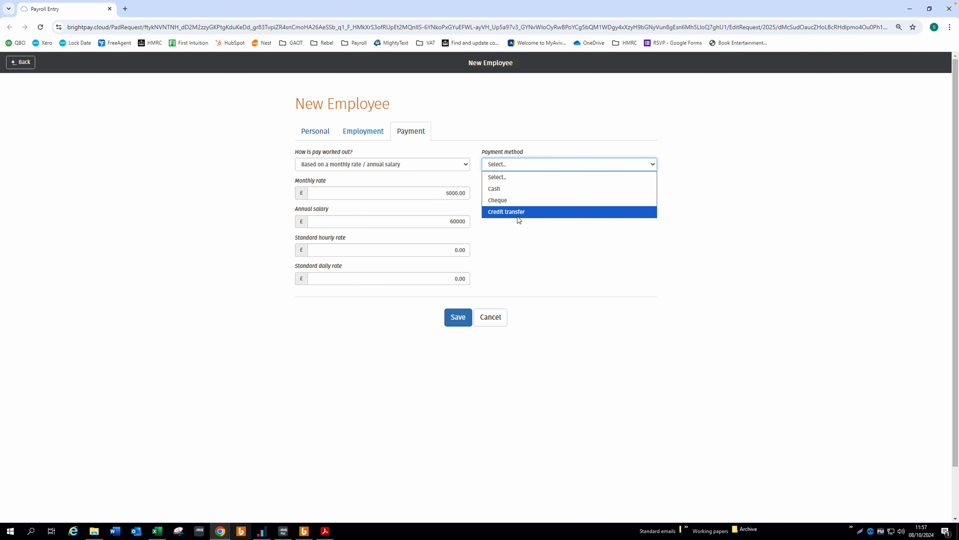
left_click(541, 213)
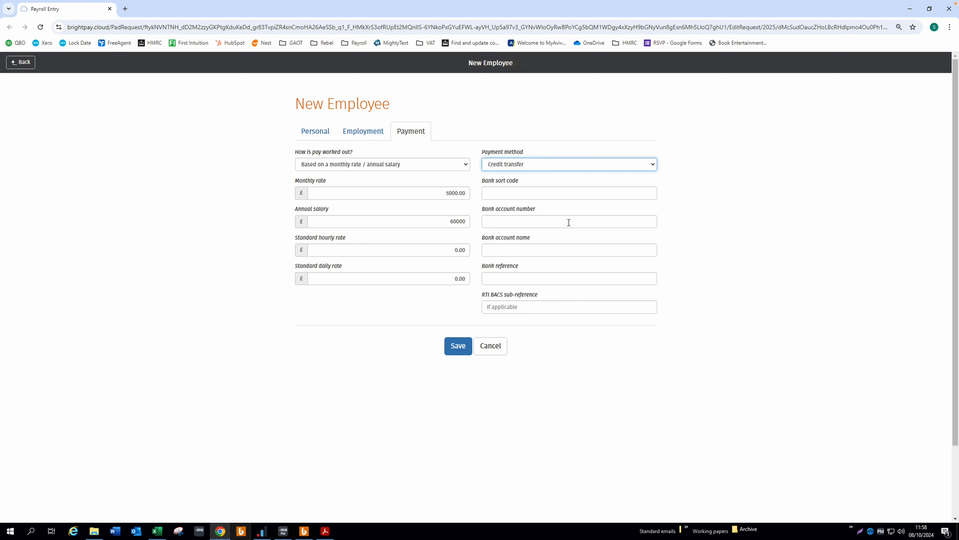
left_click(456, 353)
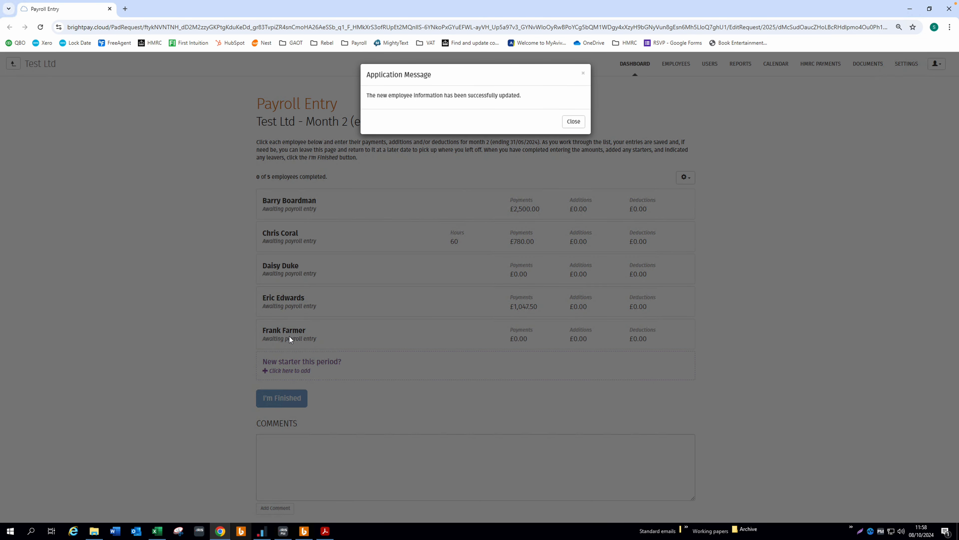
Step: Close the update confirmation, recheck the starter checklist, and return to the payroll entry list
left_click(574, 121)
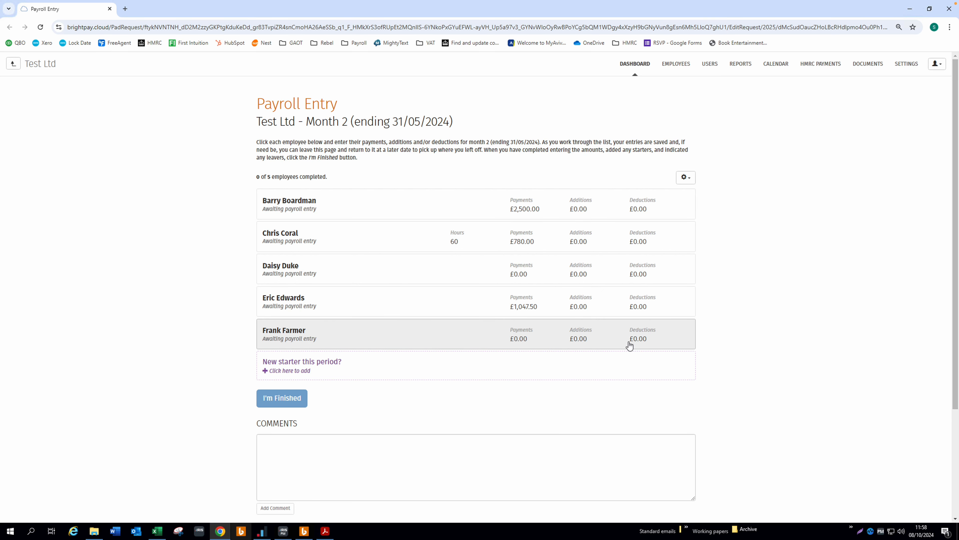
left_click(324, 531)
scroll(231, 276, "up", 3)
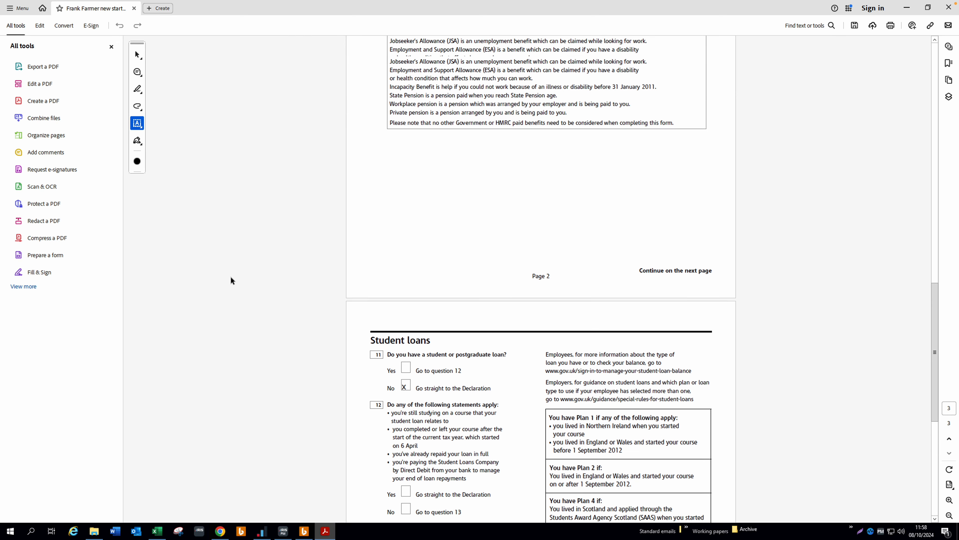
scroll(231, 277, "up", 15)
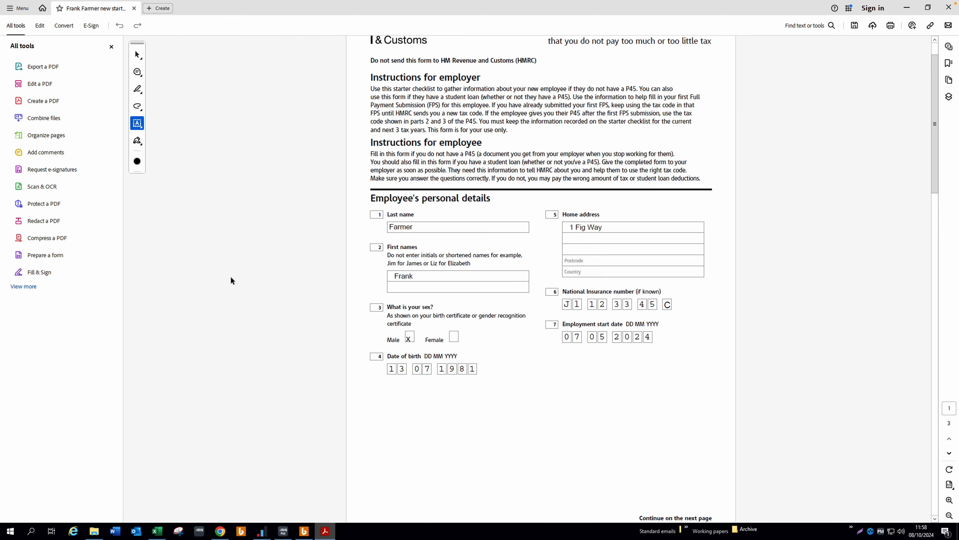
scroll(231, 280, "up", 1)
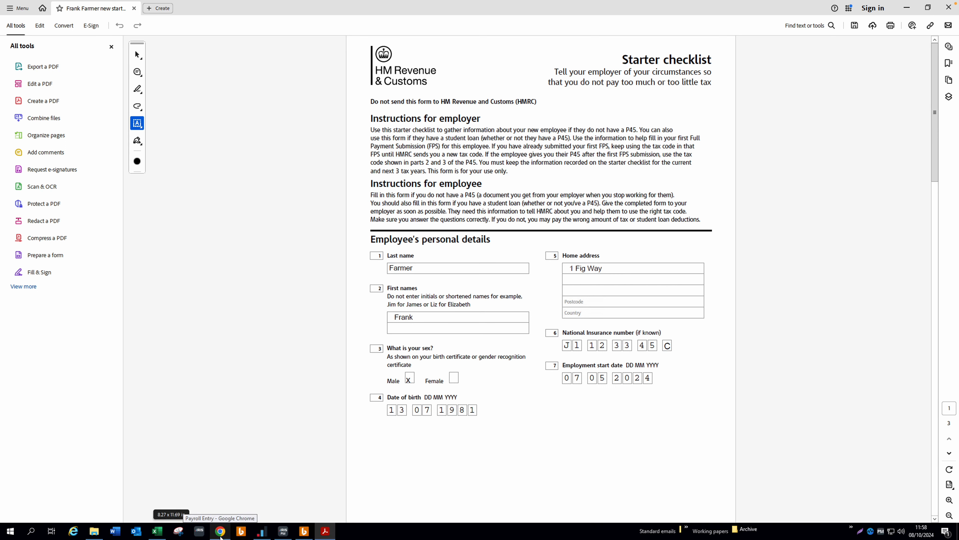
left_click(221, 536)
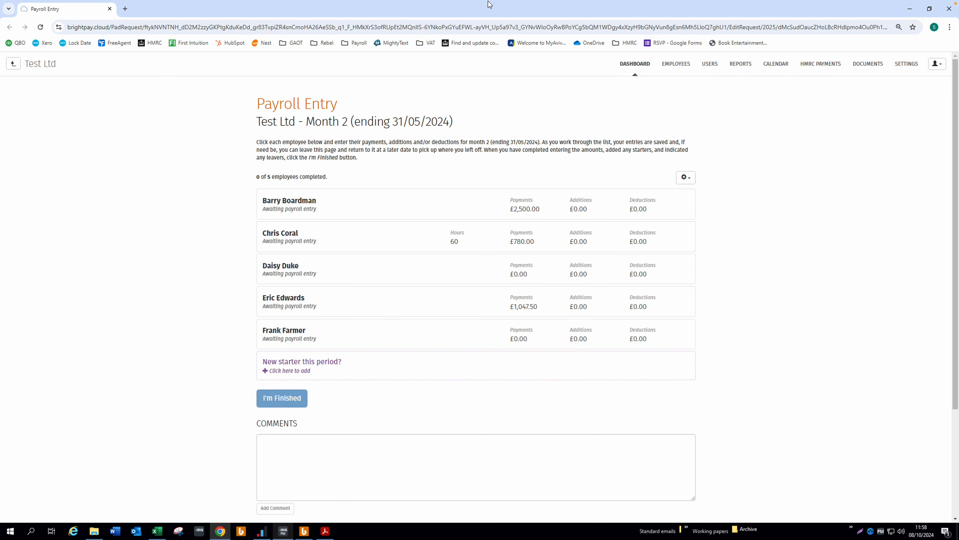
Step: Add a document resource named for the starter, described 'New starter', and begin a file upload
left_click(855, 65)
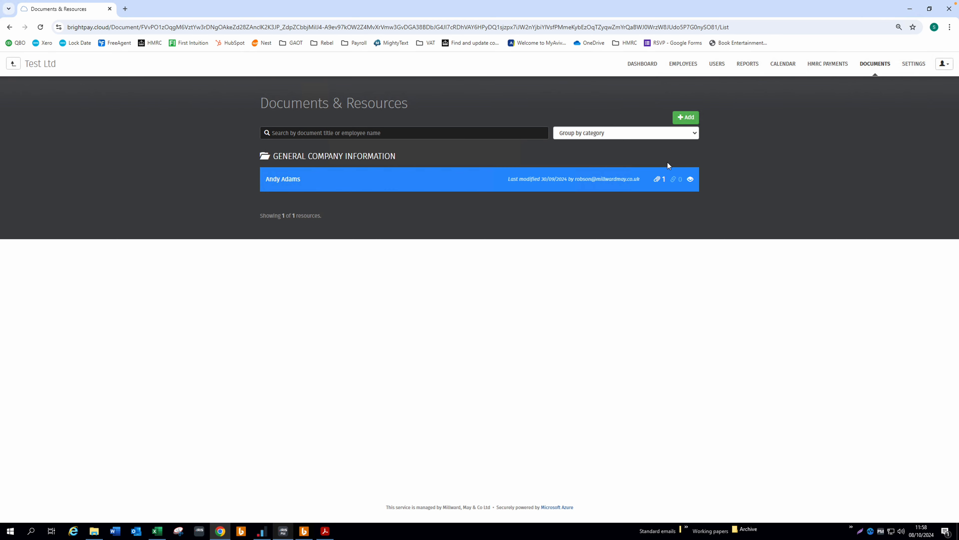
left_click(691, 121)
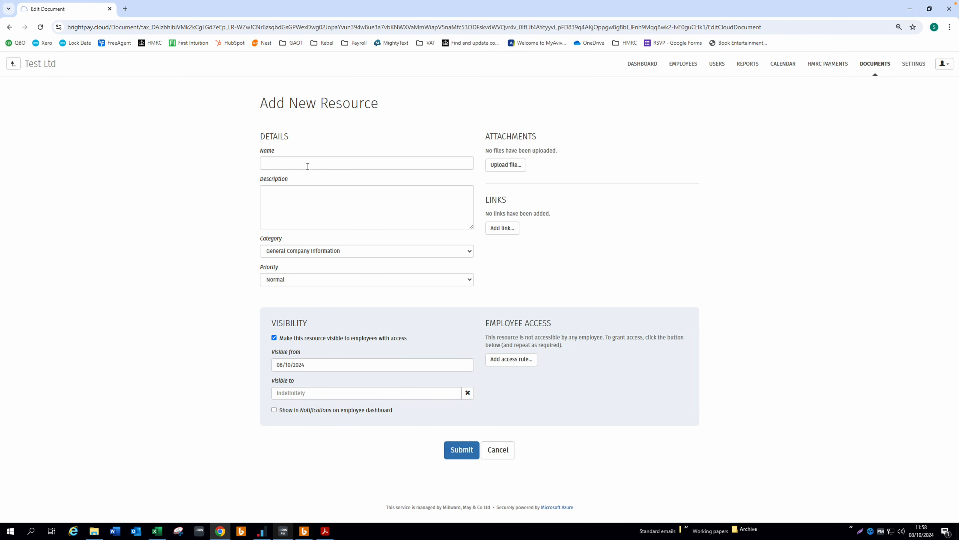
left_click(305, 163)
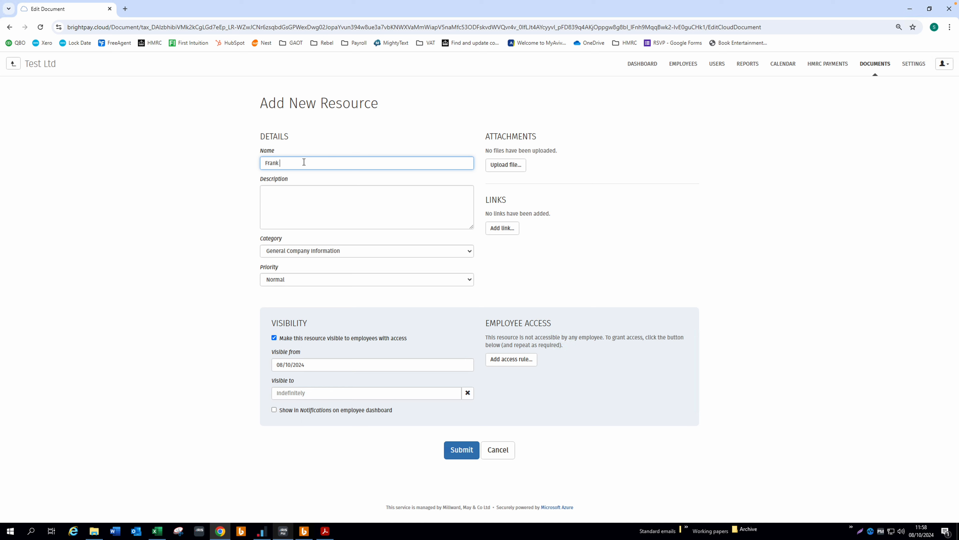
left_click(313, 188)
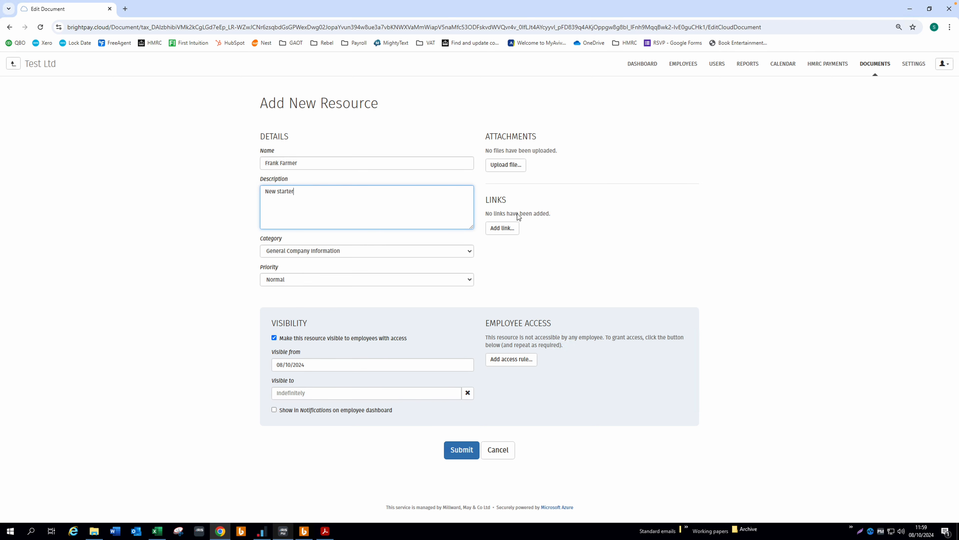
left_click(512, 168)
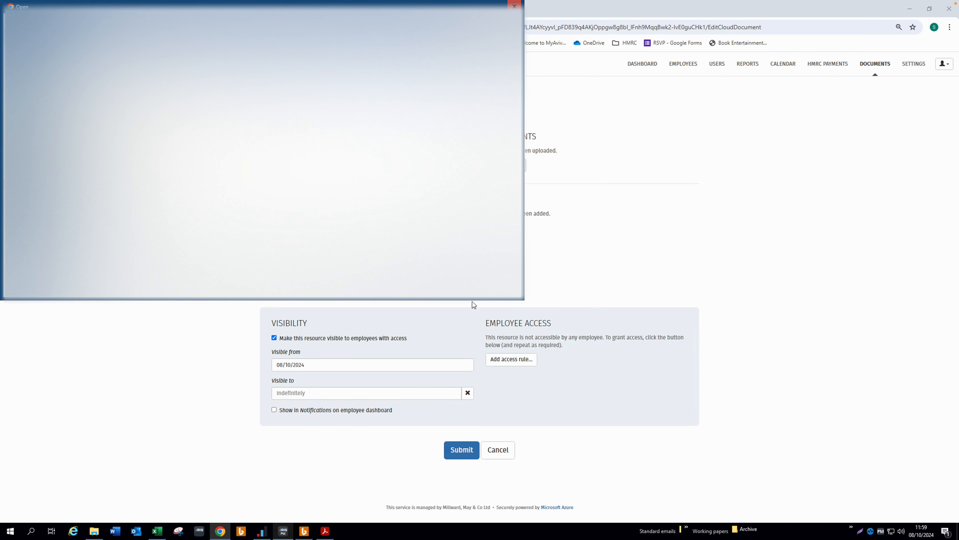
Step: Attach the starter checklist PDF, submit the resource, and go back to the resources list
left_click(449, 288)
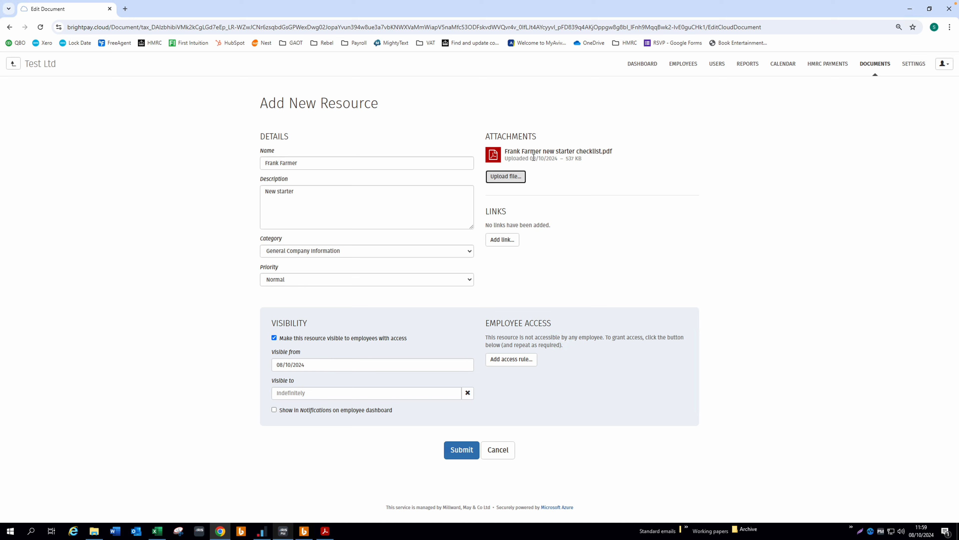
left_click(458, 454)
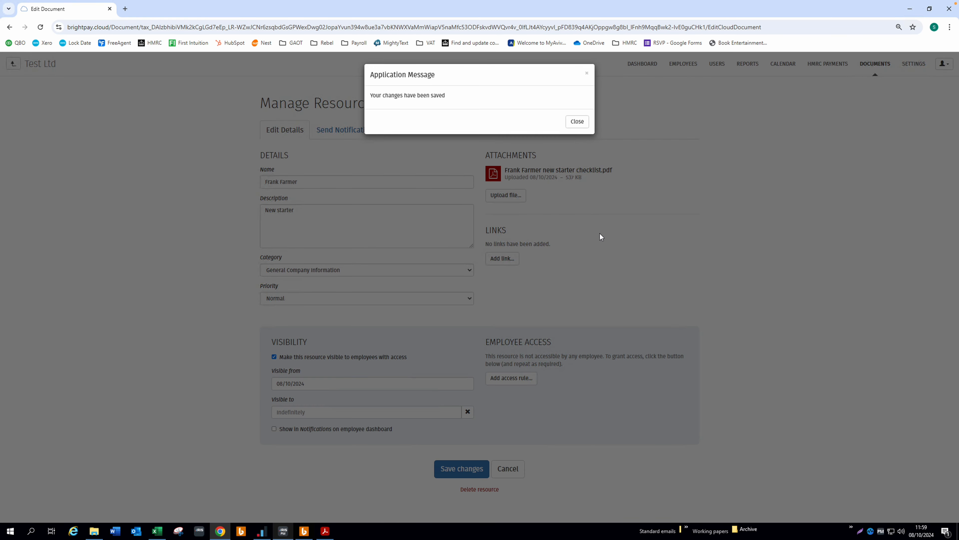
left_click(586, 120)
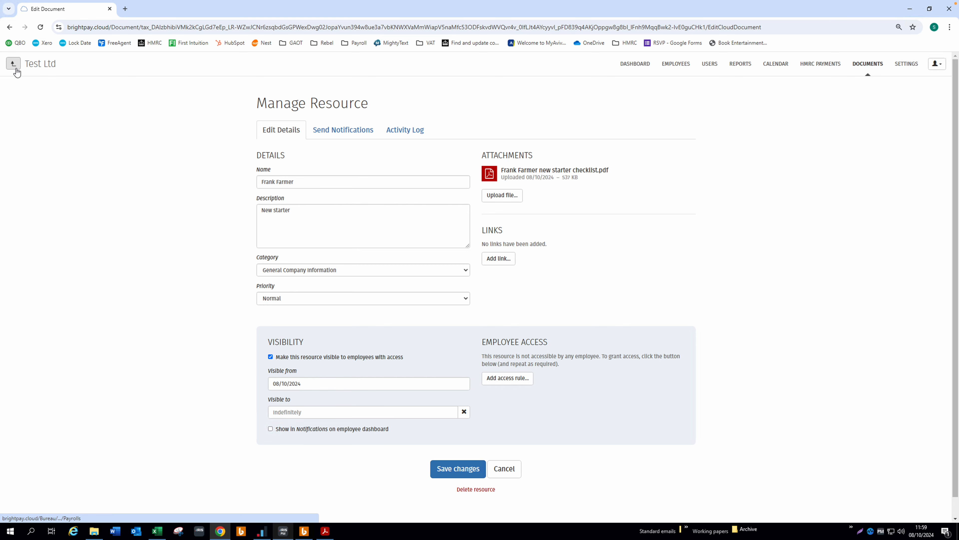
left_click(10, 28)
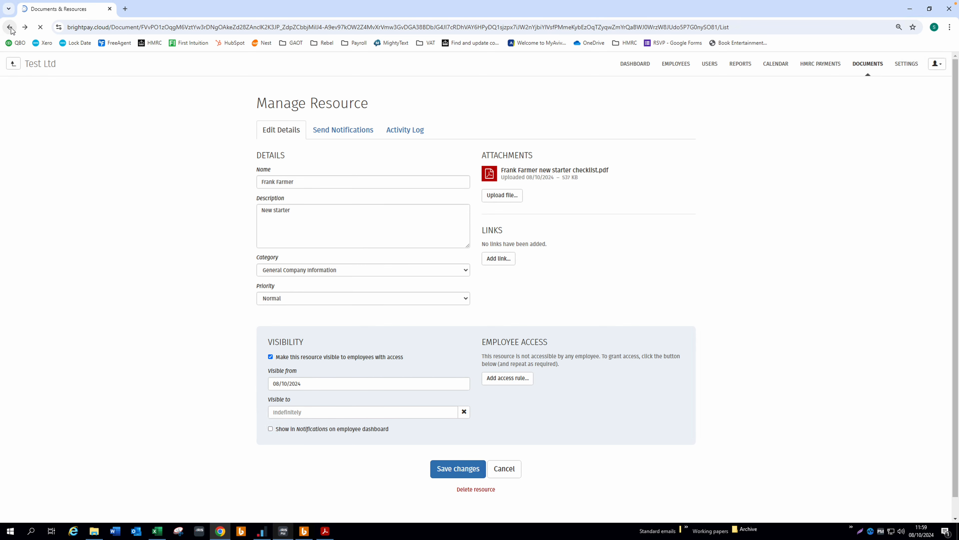